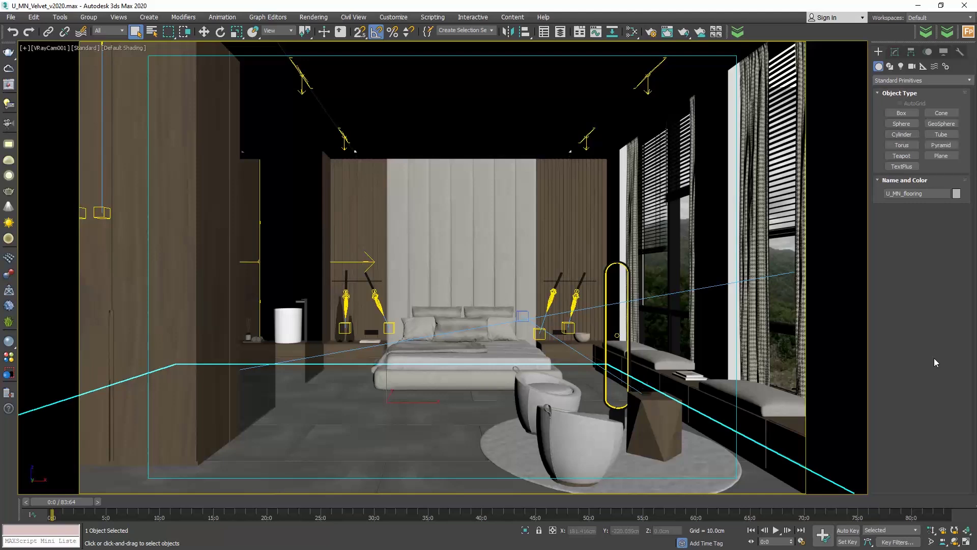
Select the U_MN_headboard panel in the VRayCam001 viewport.
{"action": "left_click", "coordinate": [457, 218]}
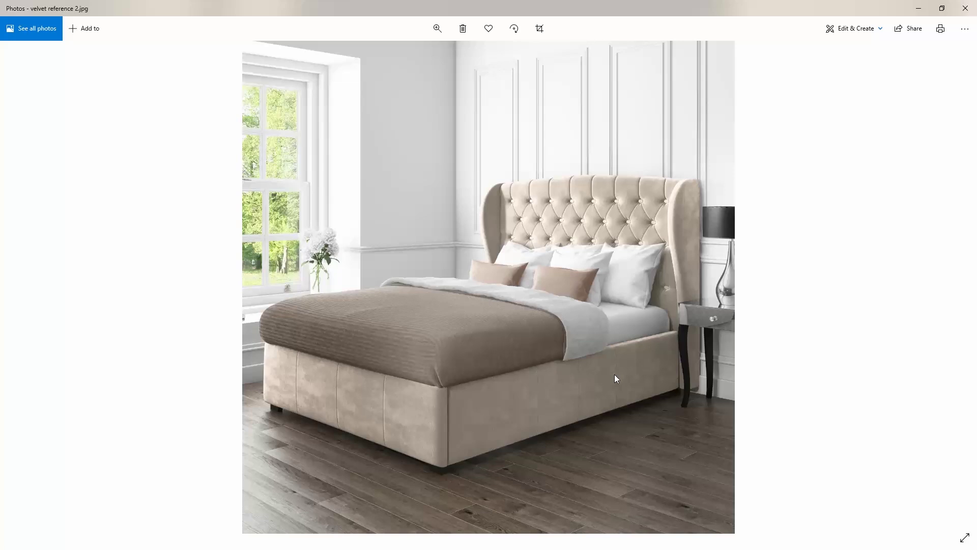
Switch to velvet reference.jpg and zoom in on the beige velvet fabric.
{"action": "key", "text": "Left"}
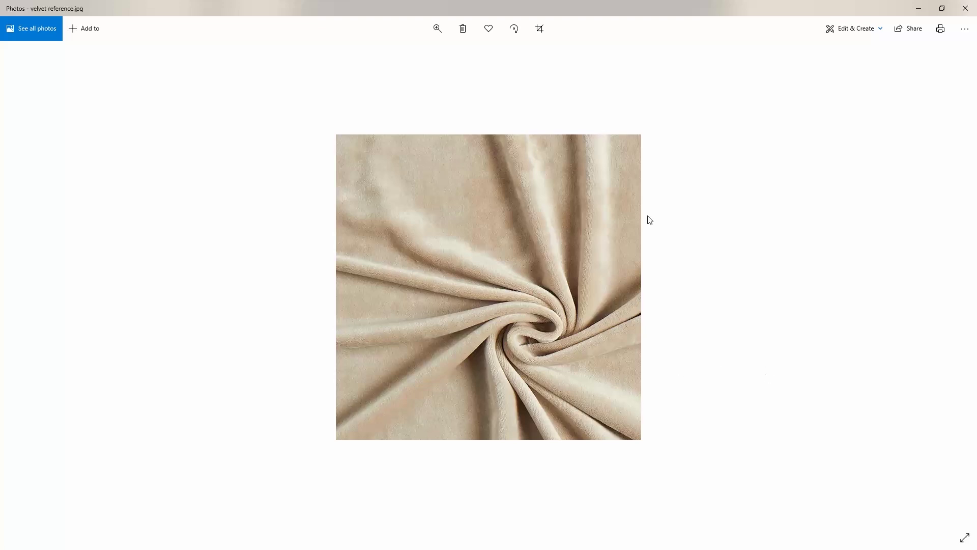
{"action": "left_click", "coordinate": [438, 28]}
{"action": "left_click", "coordinate": [415, 55]}
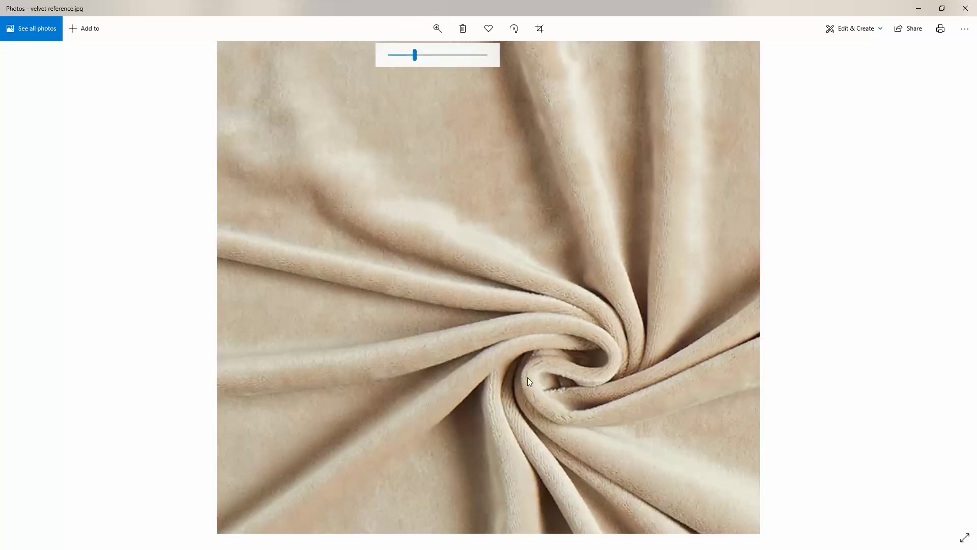
{"action": "left_click", "coordinate": [840, 348]}
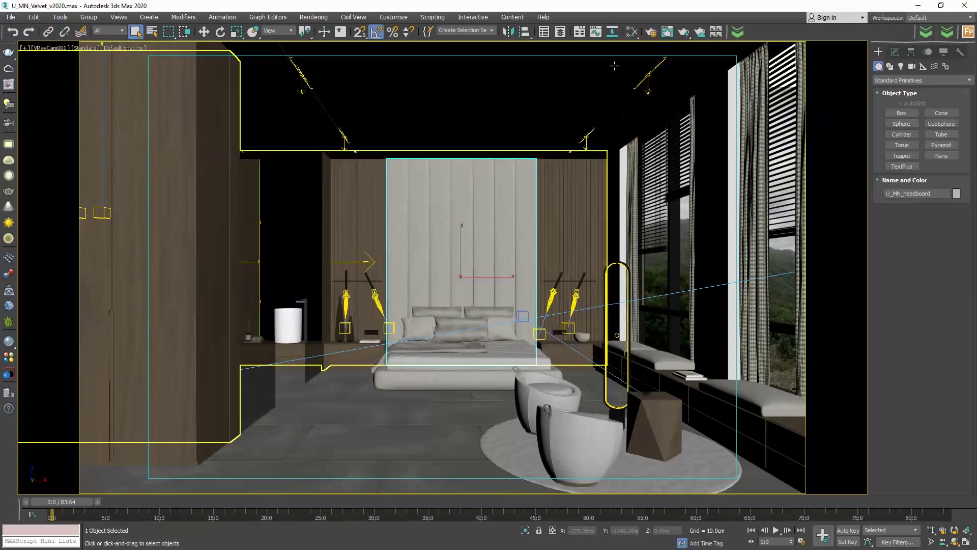
Open the Slate Material Editor and eyedrop the headboard's fabric material from the scene.
{"action": "left_click", "coordinate": [633, 31]}
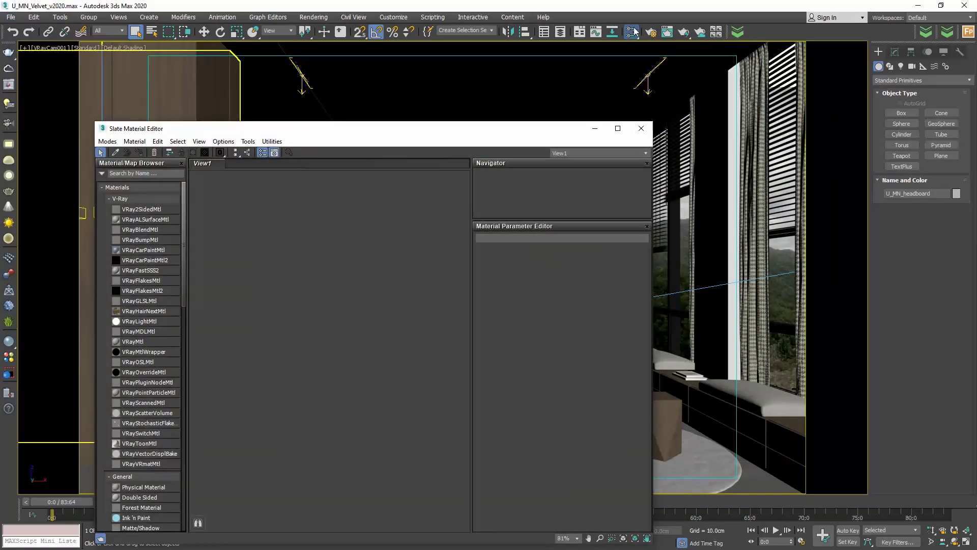
{"action": "left_click_drag", "start_coordinate": [310, 129], "coordinate": [704, 108]}
{"action": "left_click", "coordinate": [522, 131]}
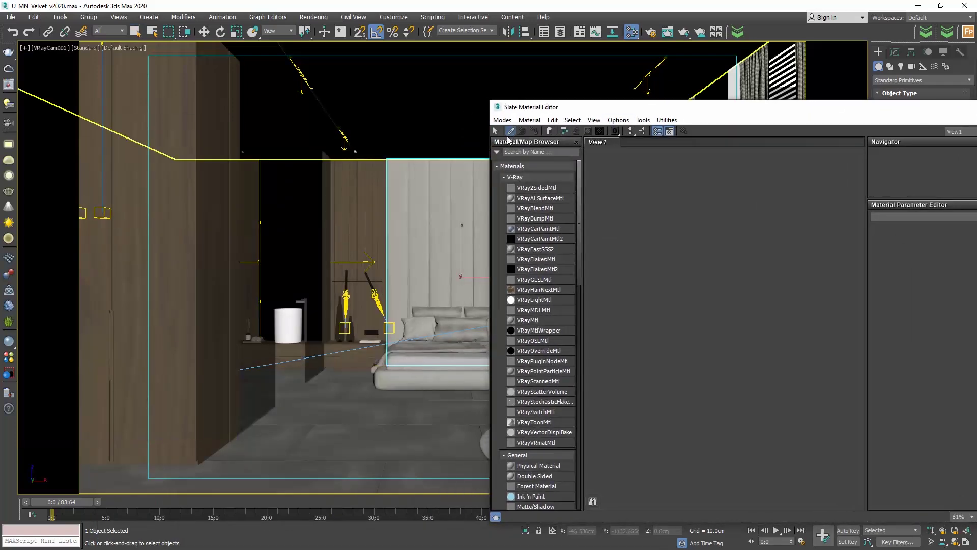
{"action": "left_click", "coordinate": [462, 185]}
{"action": "middle_click_drag", "start_coordinate": [612, 188], "coordinate": [701, 186]}
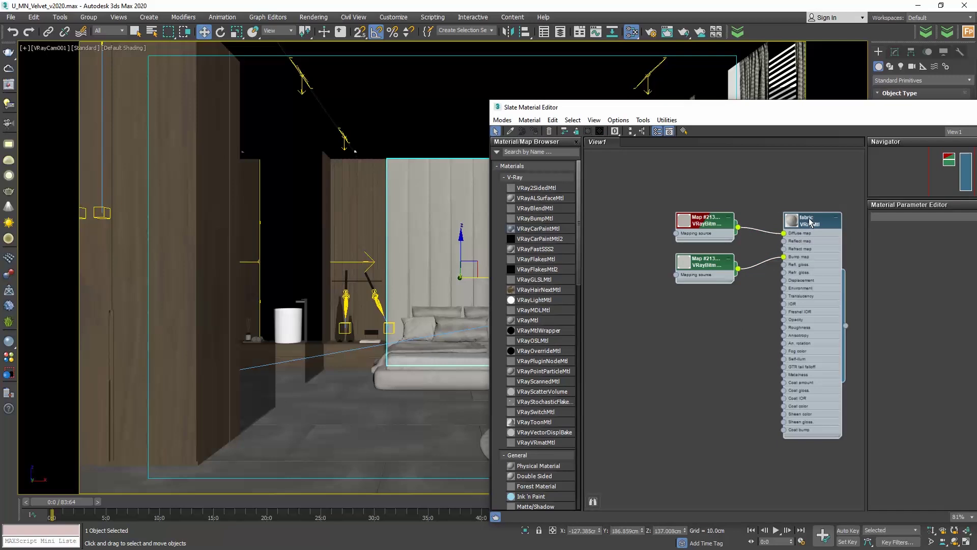
Add a new VRayMtl with VRayBitmap maps feeding its diffuse and bump inputs.
{"action": "middle_click_drag", "start_coordinate": [771, 219], "coordinate": [802, 224]}
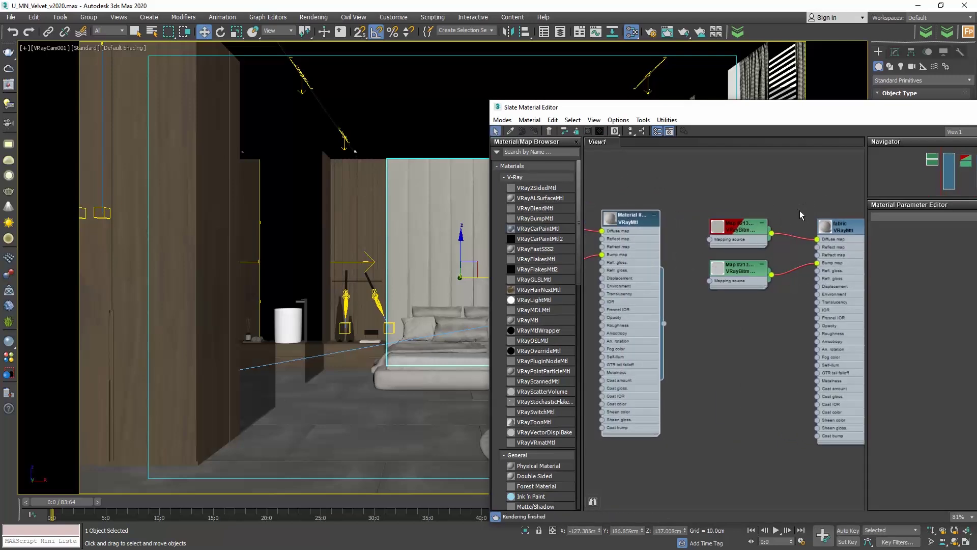
{"action": "left_click_drag", "start_coordinate": [801, 133], "coordinate": [232, 133]}
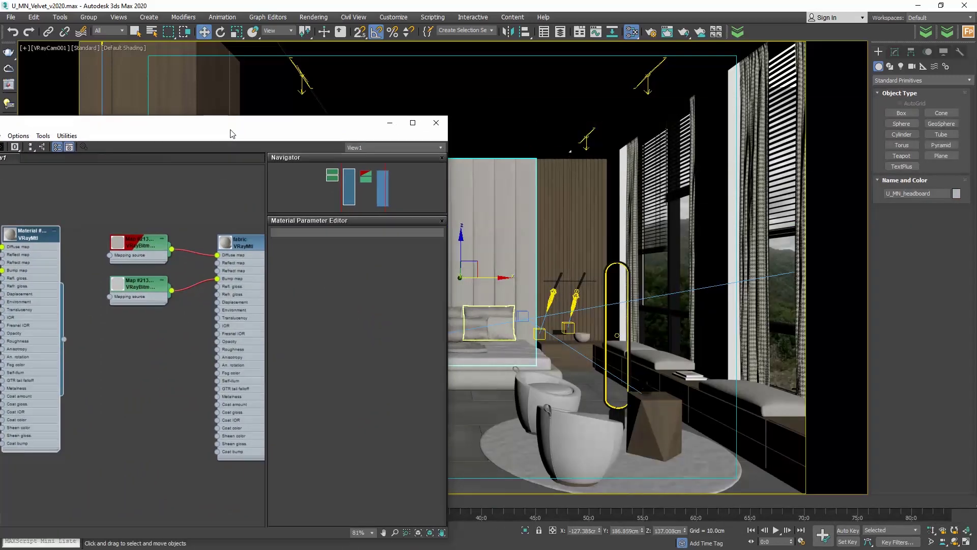
{"action": "left_click", "coordinate": [737, 390]}
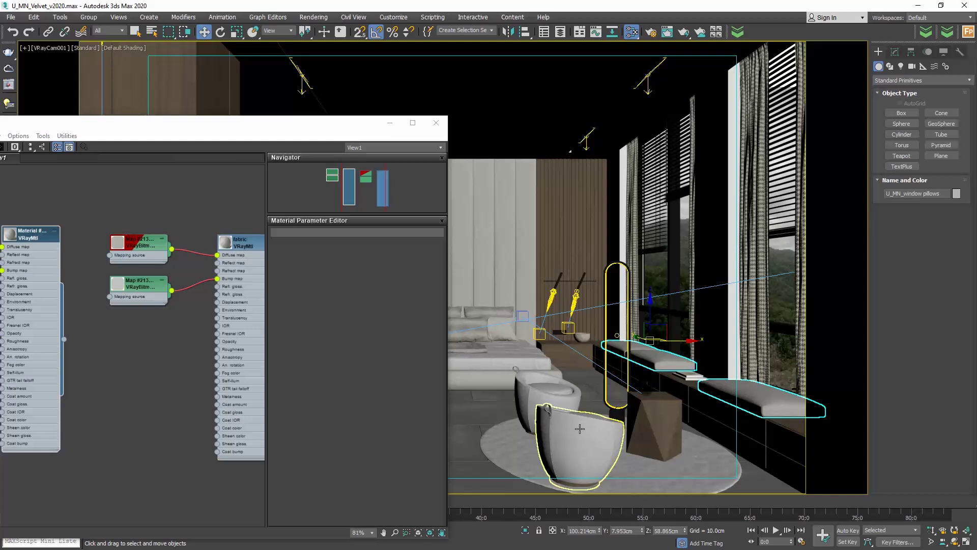
{"action": "left_click_drag", "start_coordinate": [204, 132], "coordinate": [783, 118]}
{"action": "middle_click_drag", "start_coordinate": [674, 207], "coordinate": [787, 200]}
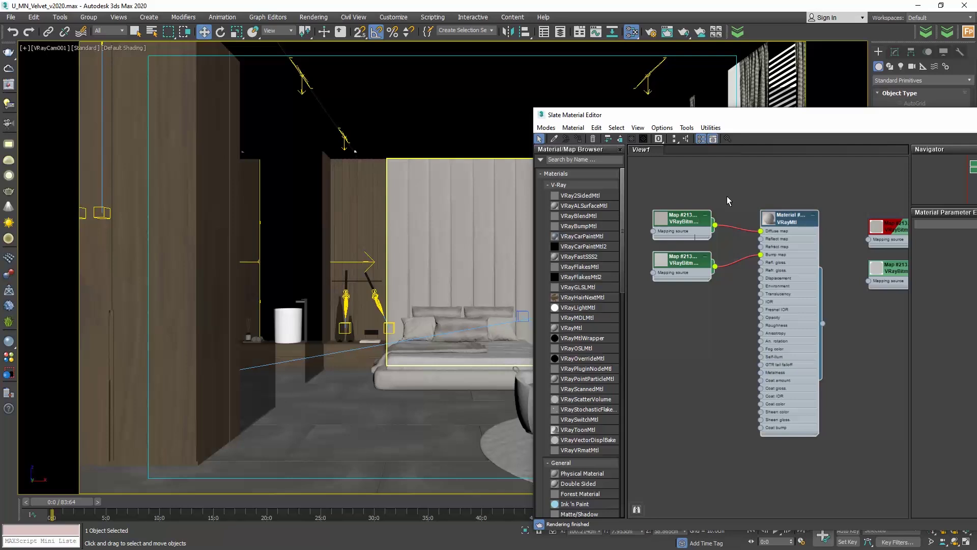
Clone the VRayMtl and its two VRayBitmap nodes below, then arrange both groups.
{"action": "left_click_drag", "start_coordinate": [800, 178], "coordinate": [677, 297]}
{"action": "left_click_drag", "start_coordinate": [792, 220], "coordinate": [791, 461], "text": "shift"}
{"action": "middle_click_drag", "start_coordinate": [715, 333], "coordinate": [711, 317]}
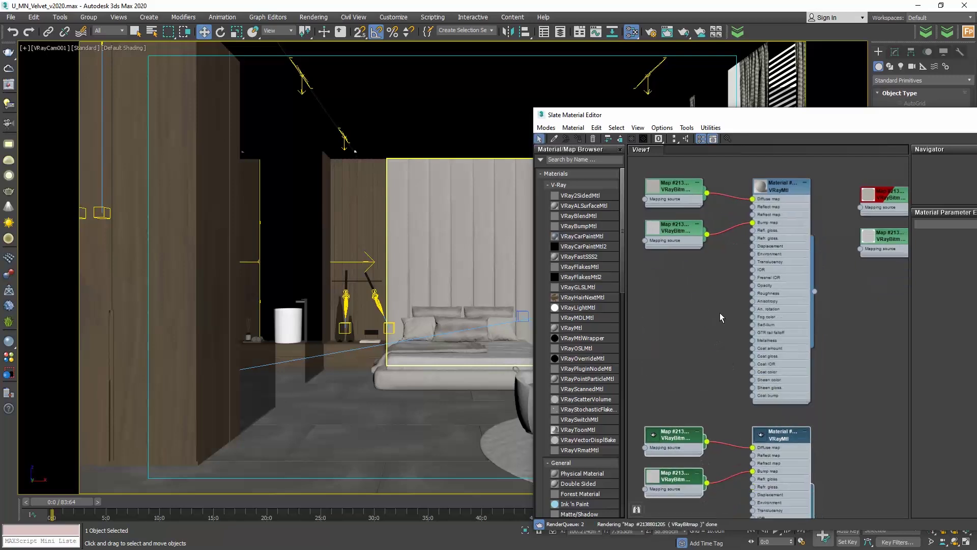
{"action": "scroll", "coordinate": [720, 272], "scroll_direction": "down", "scroll_amount": 3}
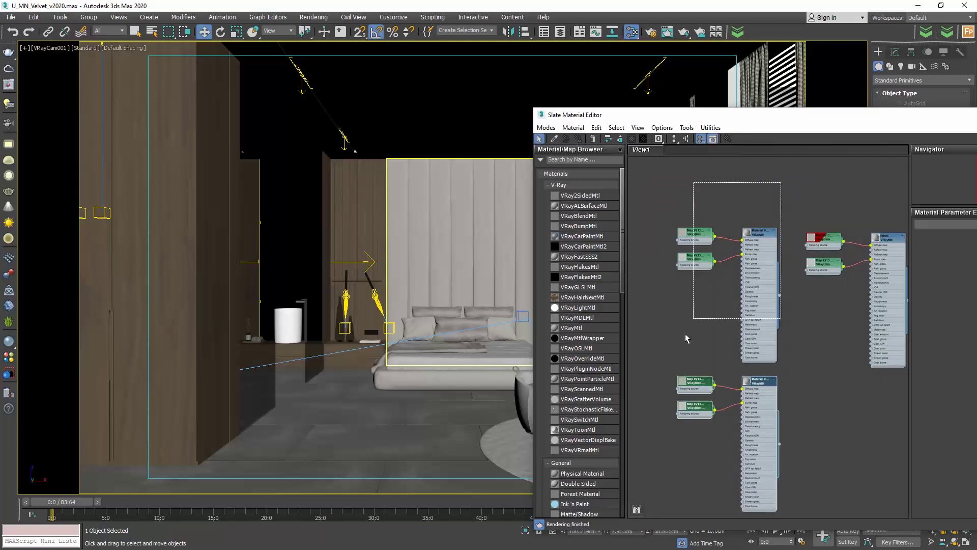
{"action": "left_click_drag", "start_coordinate": [760, 377], "coordinate": [714, 383]}
{"action": "left_click_drag", "start_coordinate": [771, 205], "coordinate": [666, 458]}
{"action": "left_click_drag", "start_coordinate": [757, 385], "coordinate": [693, 374]}
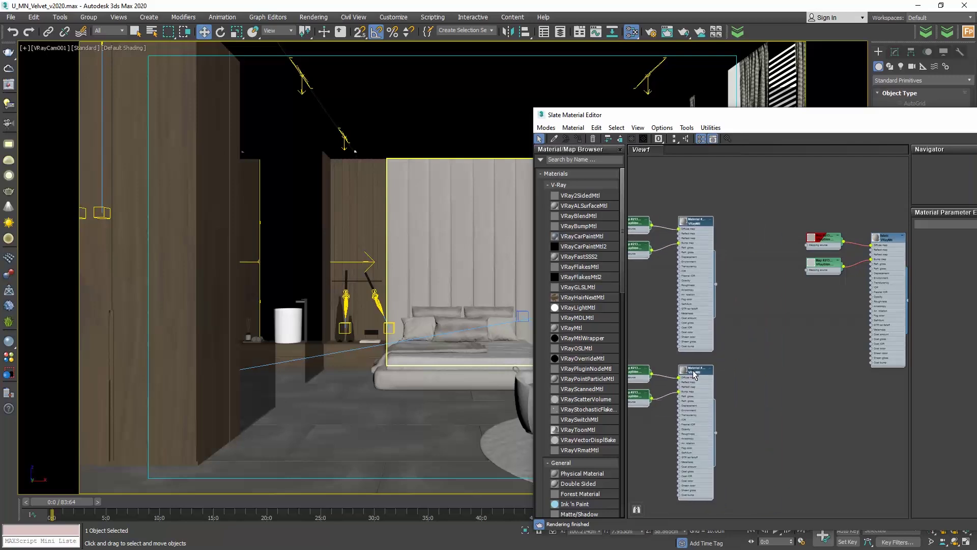
{"action": "middle_click_drag", "start_coordinate": [720, 359], "coordinate": [779, 350]}
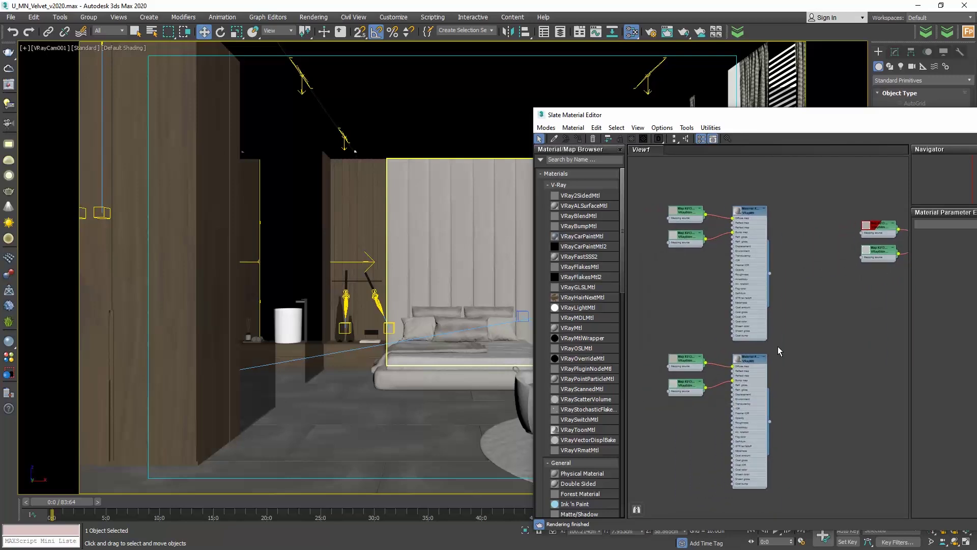
Add a Color Correction map node from Maps > General.
{"action": "right_click", "coordinate": [690, 341]}
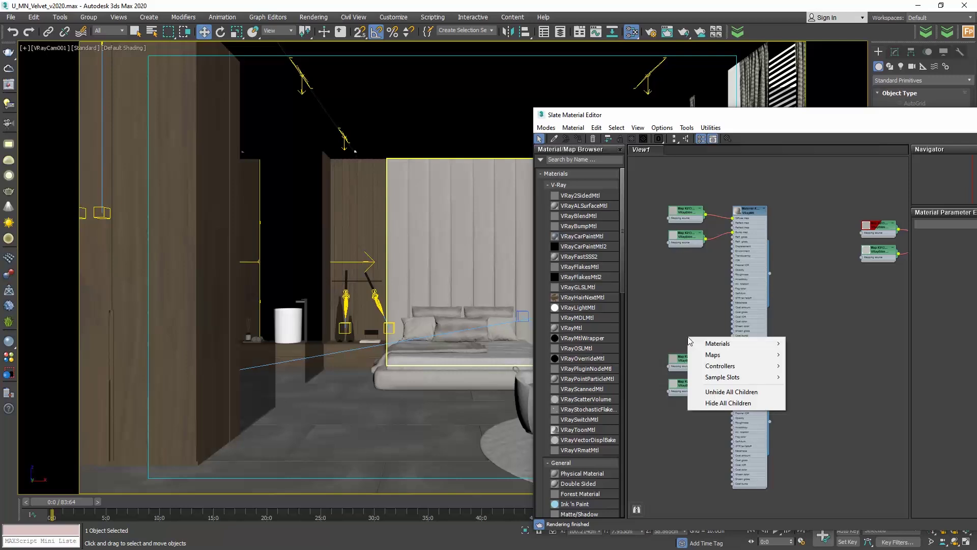
{"action": "mouse_move", "coordinate": [720, 355]}
{"action": "mouse_move", "coordinate": [814, 379]}
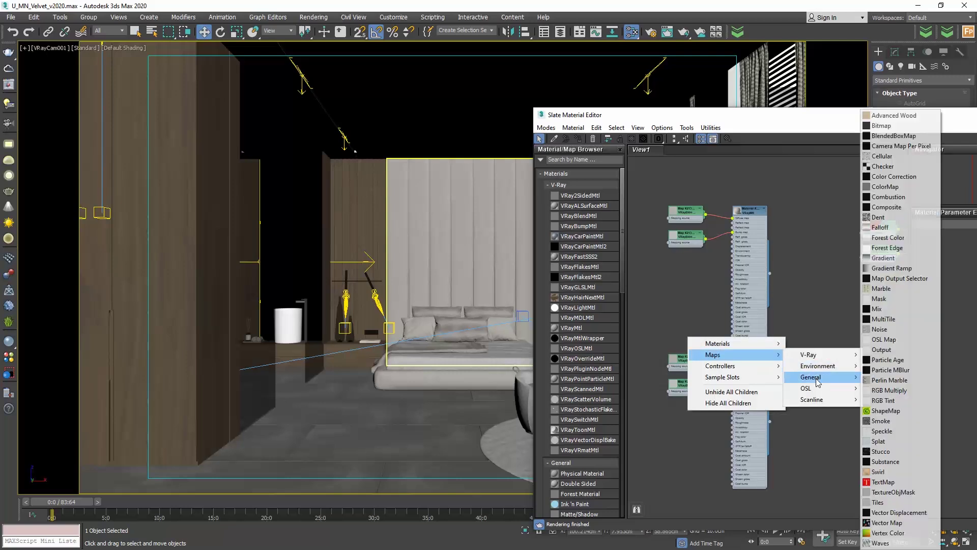
{"action": "left_click", "coordinate": [926, 177]}
{"action": "middle_click_drag", "start_coordinate": [677, 353], "coordinate": [689, 346]}
{"action": "scroll", "coordinate": [688, 346], "scroll_direction": "up", "scroll_amount": 4}
Wire the copy's diffuse VRayBitmap through Color Correction into its Diffuse map input.
{"action": "left_click_drag", "start_coordinate": [744, 319], "coordinate": [802, 380]}
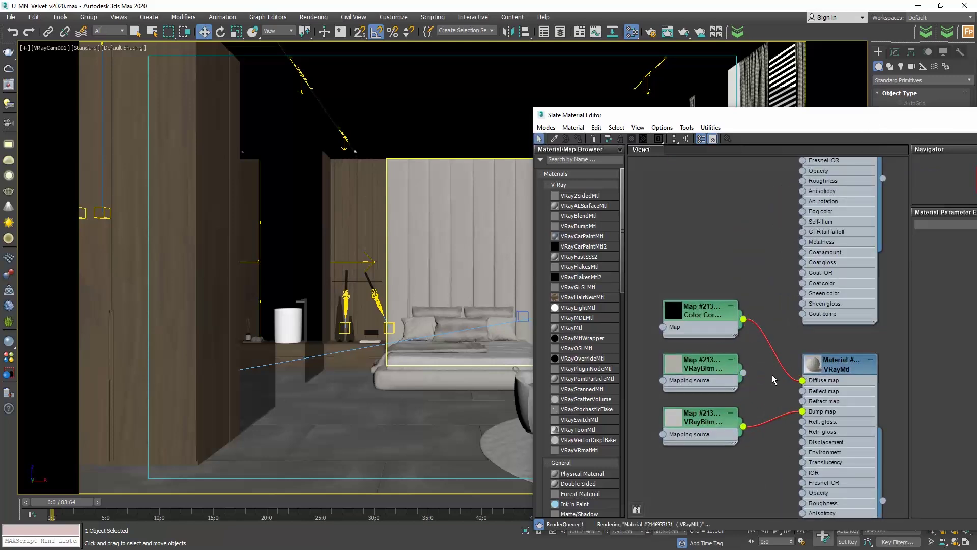
{"action": "left_click_drag", "start_coordinate": [743, 373], "coordinate": [662, 326]}
{"action": "scroll", "coordinate": [797, 377], "scroll_direction": "down", "scroll_amount": 1}
{"action": "scroll", "coordinate": [799, 379], "scroll_direction": "down", "scroll_amount": 1}
{"action": "left_click_drag", "start_coordinate": [722, 367], "coordinate": [621, 368]}
{"action": "left_click_drag", "start_coordinate": [718, 331], "coordinate": [739, 365]}
{"action": "left_click_drag", "start_coordinate": [643, 367], "coordinate": [683, 360]}
{"action": "middle_click_drag", "start_coordinate": [683, 361], "coordinate": [686, 345]}
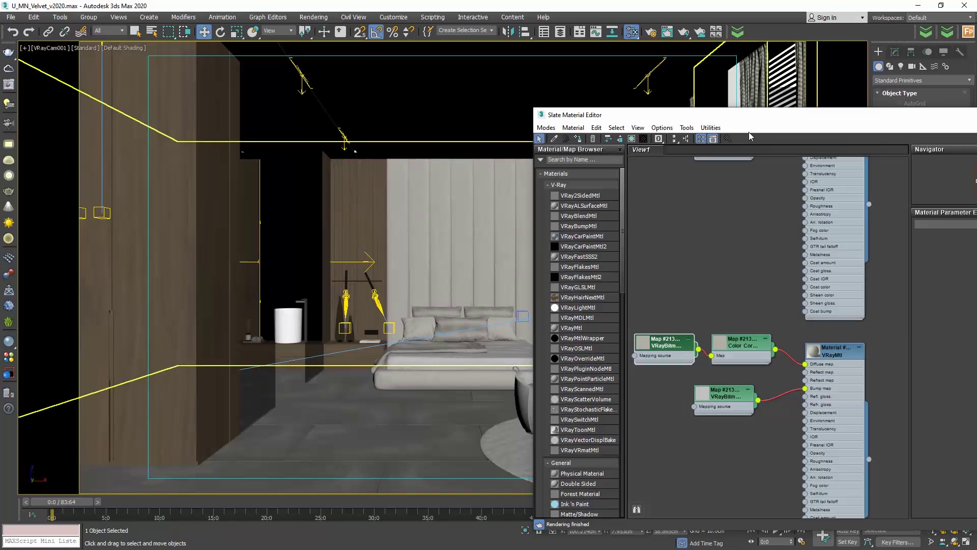
{"action": "left_click_drag", "start_coordinate": [785, 127], "coordinate": [688, 116]}
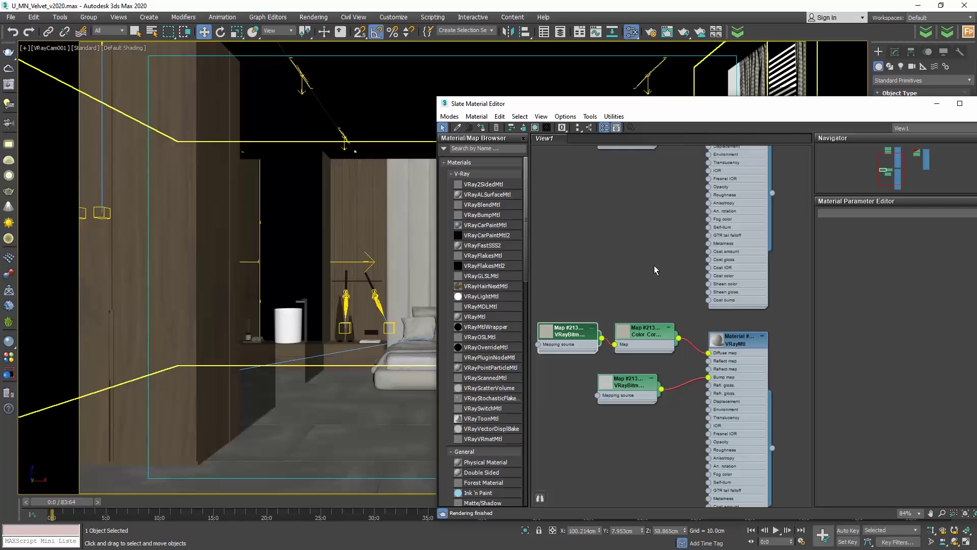
Open the Color Correction parameters and enlarge its and the bitmap's preview swatches.
{"action": "double_click", "coordinate": [653, 335]}
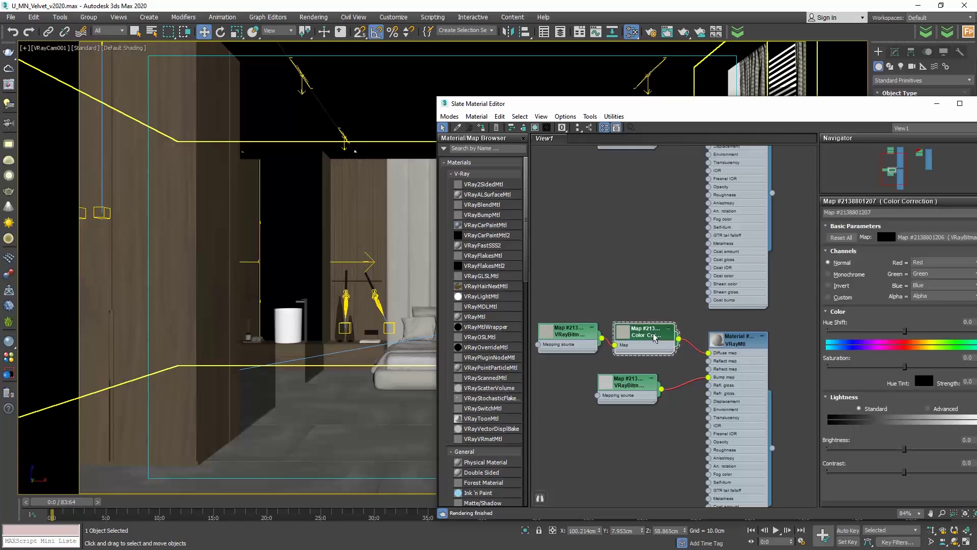
{"action": "left_click_drag", "start_coordinate": [836, 104], "coordinate": [728, 97]}
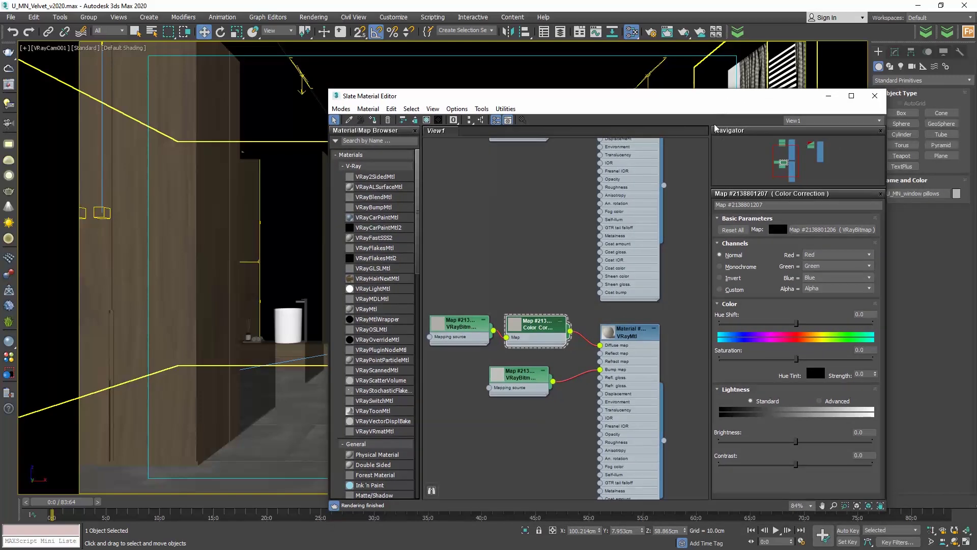
{"action": "double_click", "coordinate": [516, 327]}
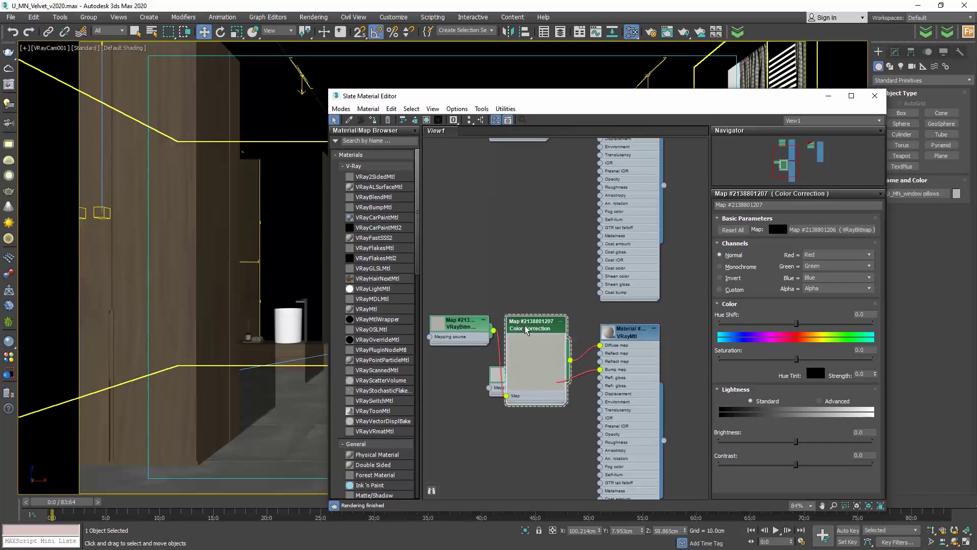
{"action": "left_click_drag", "start_coordinate": [535, 336], "coordinate": [543, 249]}
{"action": "double_click", "coordinate": [438, 324]}
{"action": "left_click_drag", "start_coordinate": [462, 323], "coordinate": [470, 255]}
{"action": "scroll", "coordinate": [484, 239], "scroll_direction": "up", "scroll_amount": 5}
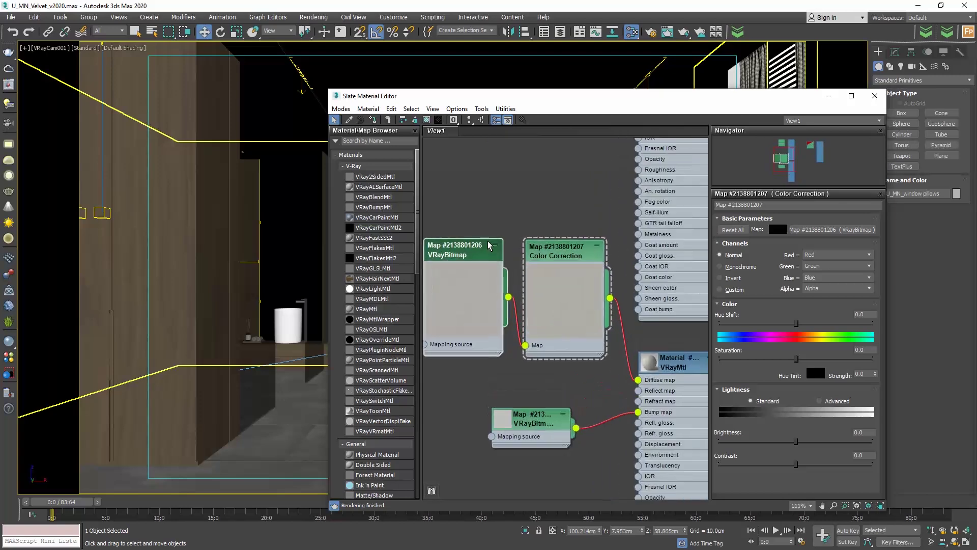
{"action": "middle_click_drag", "start_coordinate": [521, 227], "coordinate": [605, 188]}
{"action": "scroll", "coordinate": [611, 218], "scroll_direction": "up", "scroll_amount": 4}
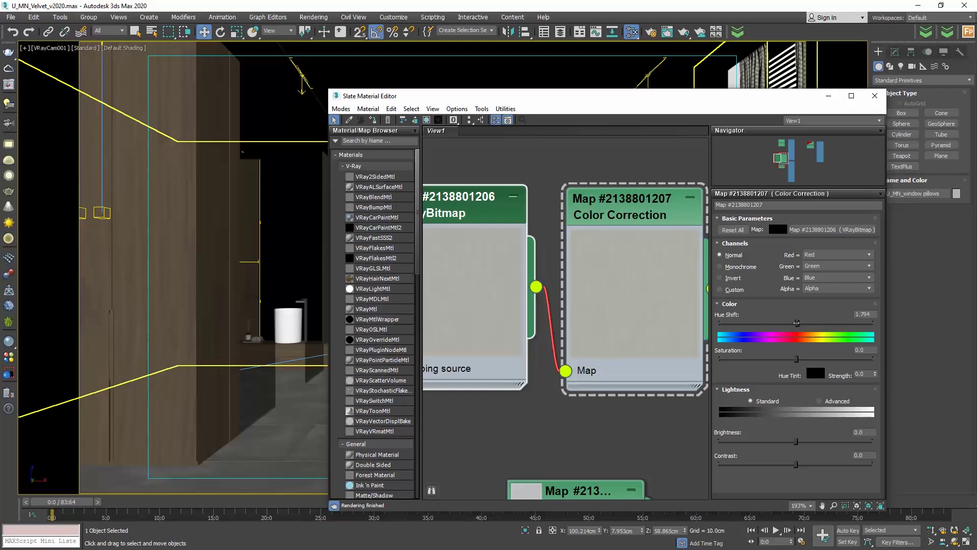
Set hue shift 116.611, saturation 0.332, brightness 2.226 and contrast 33.555.
{"action": "left_click_drag", "start_coordinate": [796, 322], "coordinate": [846, 323]}
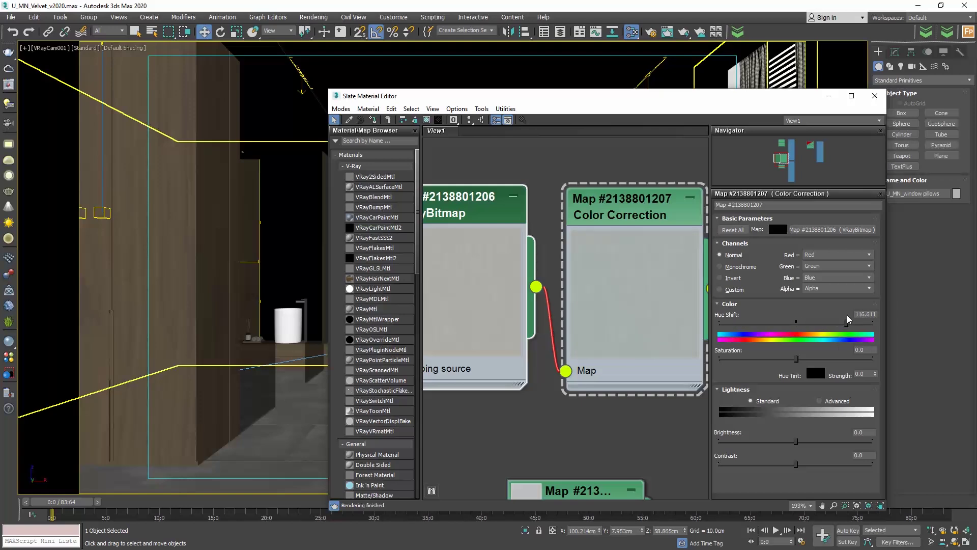
{"action": "left_click_drag", "start_coordinate": [797, 359], "coordinate": [875, 359]}
{"action": "left_click_drag", "start_coordinate": [874, 360], "coordinate": [796, 366]}
{"action": "left_click_drag", "start_coordinate": [796, 441], "coordinate": [748, 464]}
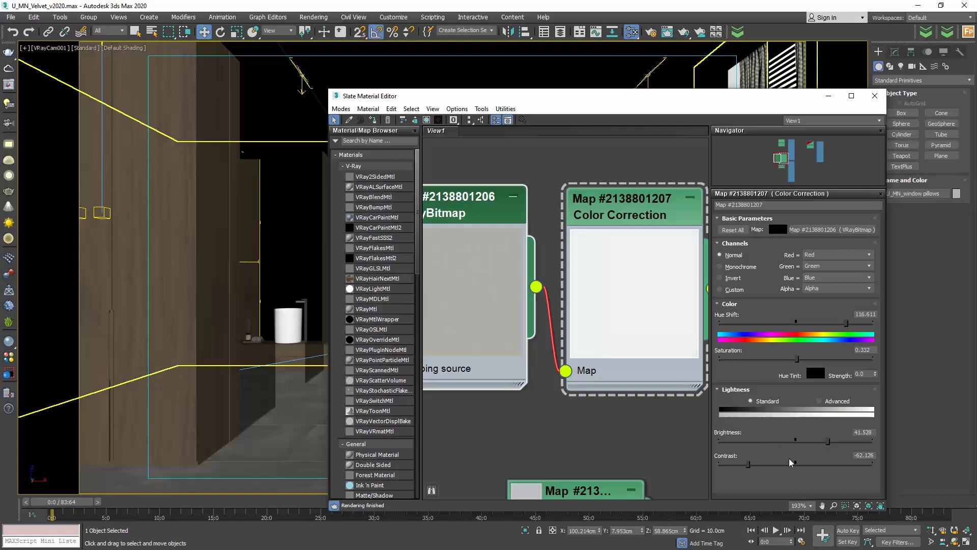
{"action": "left_click_drag", "start_coordinate": [828, 440], "coordinate": [797, 442]}
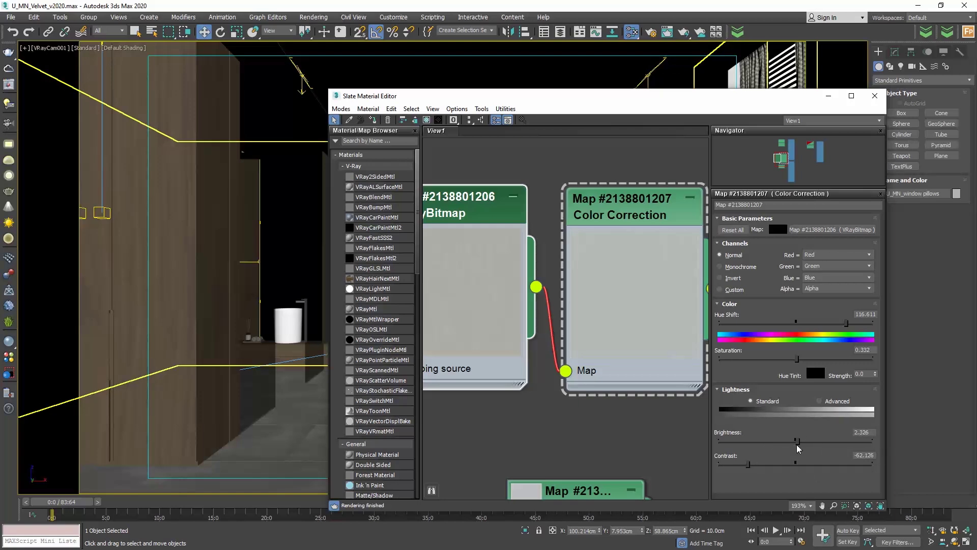
{"action": "left_click_drag", "start_coordinate": [749, 464], "coordinate": [823, 471]}
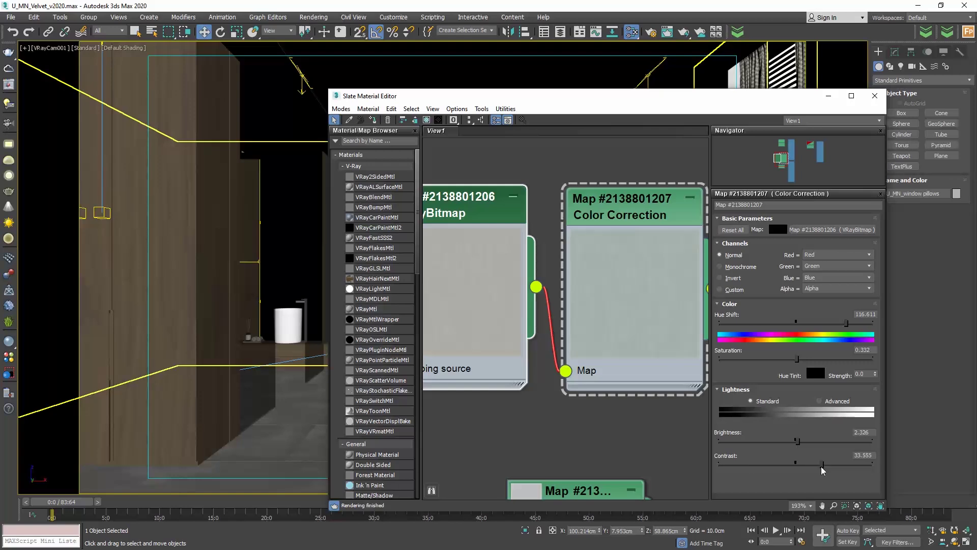
Reset Color Correction hue shift, saturation, brightness and contrast to 0.
{"action": "double_click", "coordinate": [867, 312]}
{"action": "type", "text": "0"}
{"action": "double_click", "coordinate": [863, 349]}
{"action": "type", "text": "0"}
{"action": "double_click", "coordinate": [864, 432]}
{"action": "type", "text": "0"}
{"action": "left_click", "coordinate": [863, 455]}
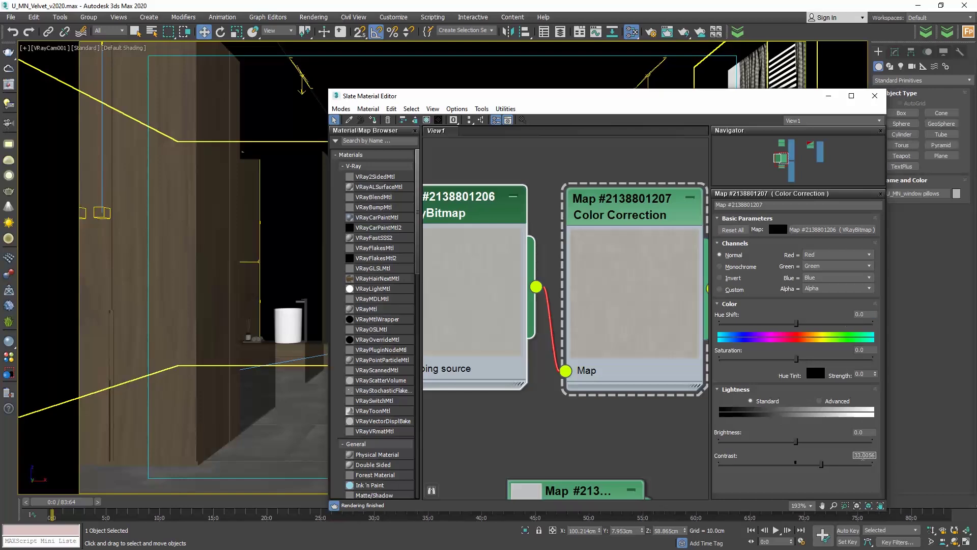
{"action": "type", "text": "0"}
{"action": "key", "text": "Return"}
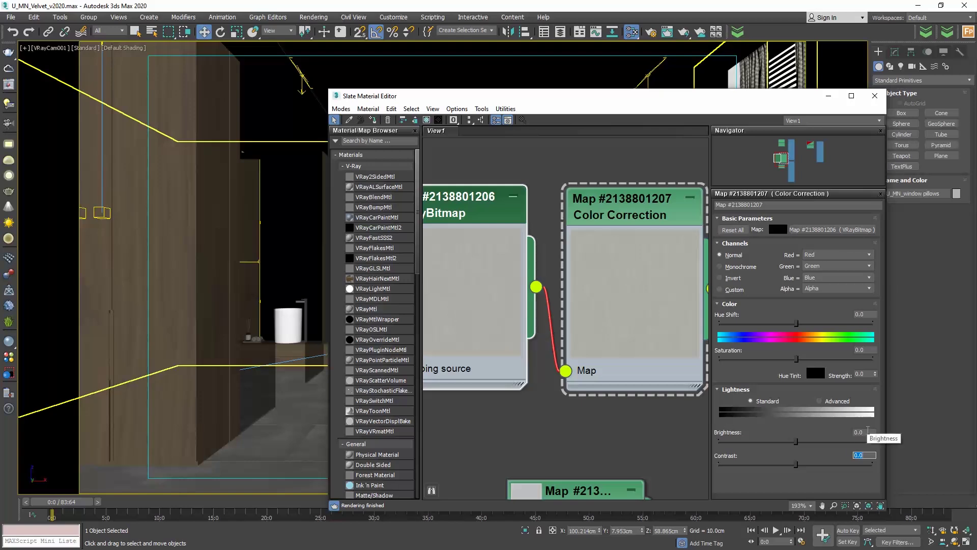
Set the Color Correction brightness to -30.
{"action": "left_click", "coordinate": [865, 432]}
{"action": "type", "text": "-30"}
{"action": "key", "text": "Return"}
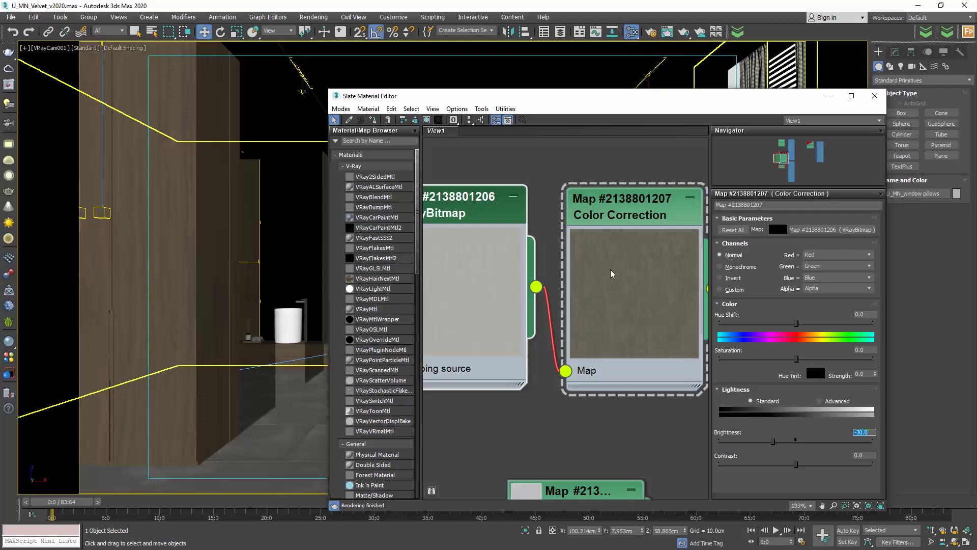
Add a VRayBlendMtl node from Materials > V-Ray to the network.
{"action": "middle_click_drag", "start_coordinate": [646, 270], "coordinate": [582, 324]}
{"action": "scroll", "coordinate": [559, 336], "scroll_direction": "down", "scroll_amount": 6}
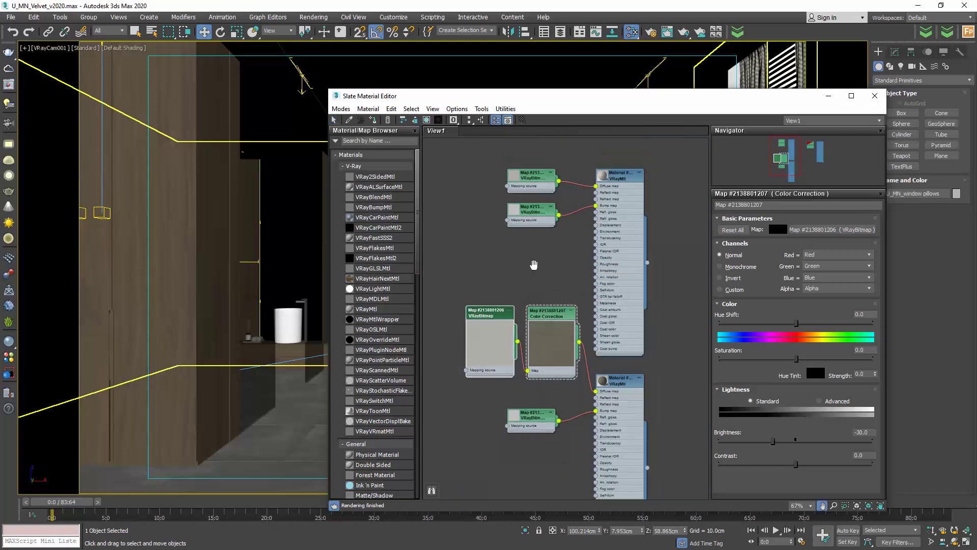
{"action": "middle_click_drag", "start_coordinate": [534, 270], "coordinate": [505, 297]}
{"action": "double_click", "coordinate": [483, 202]}
{"action": "left_click_drag", "start_coordinate": [497, 203], "coordinate": [497, 155]}
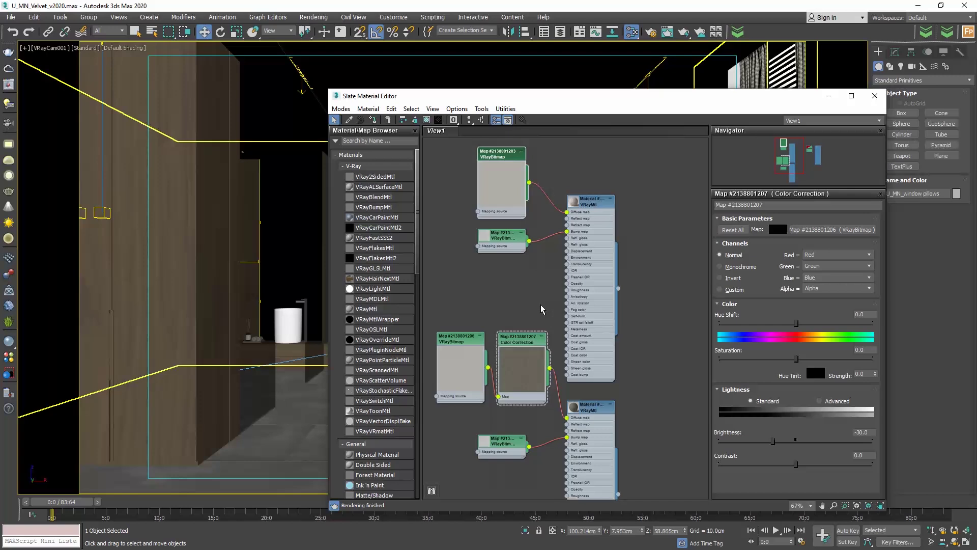
{"action": "right_click", "coordinate": [661, 337]}
{"action": "mouse_move", "coordinate": [684, 340]}
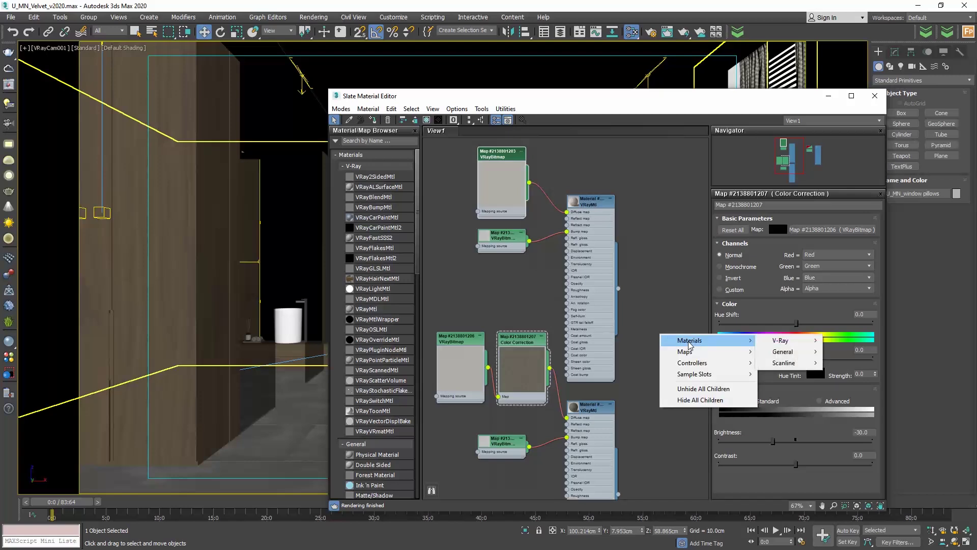
{"action": "mouse_move", "coordinate": [782, 341]}
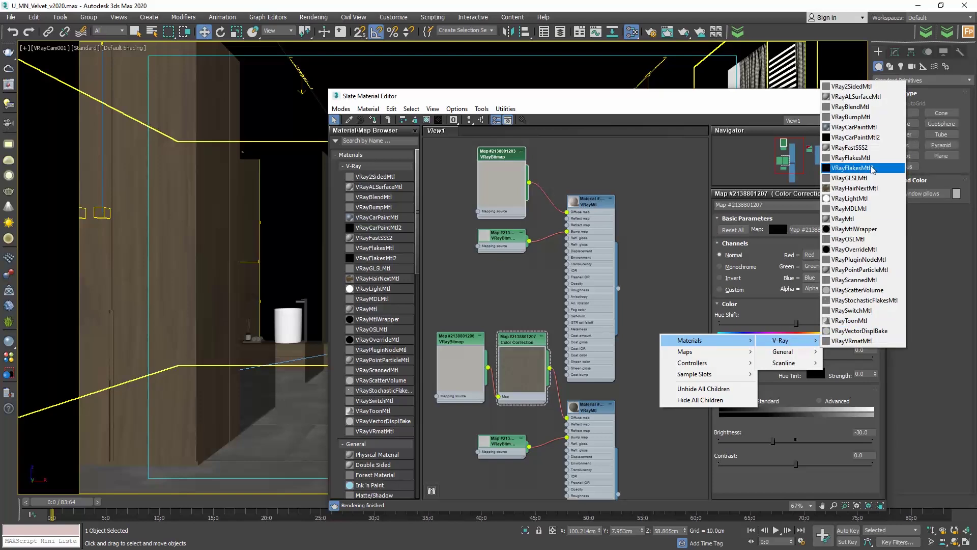
{"action": "left_click", "coordinate": [870, 108]}
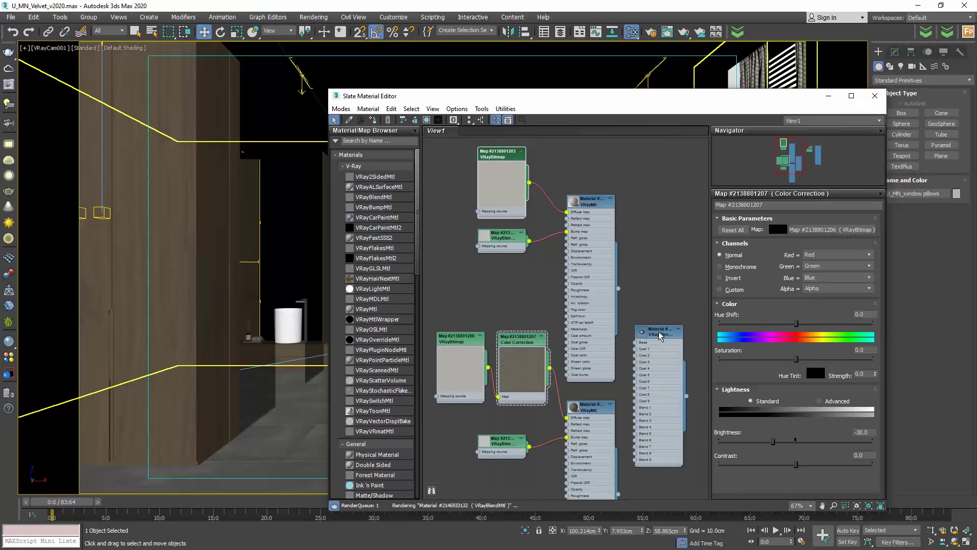
{"action": "left_click_drag", "start_coordinate": [659, 330], "coordinate": [673, 329]}
{"action": "scroll", "coordinate": [665, 289], "scroll_direction": "up", "scroll_amount": 1}
{"action": "middle_click_drag", "start_coordinate": [665, 289], "coordinate": [590, 303]}
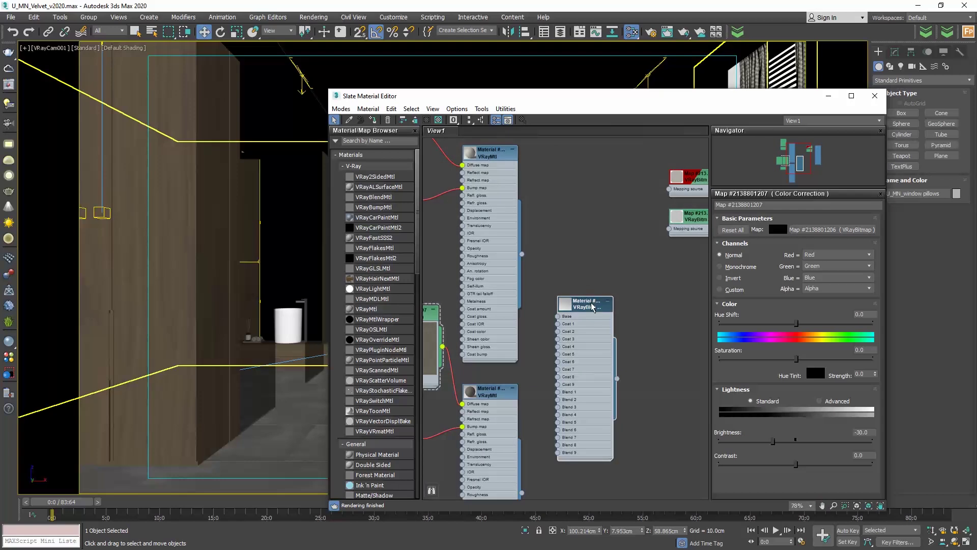
{"action": "scroll", "coordinate": [527, 350], "scroll_direction": "up", "scroll_amount": 1}
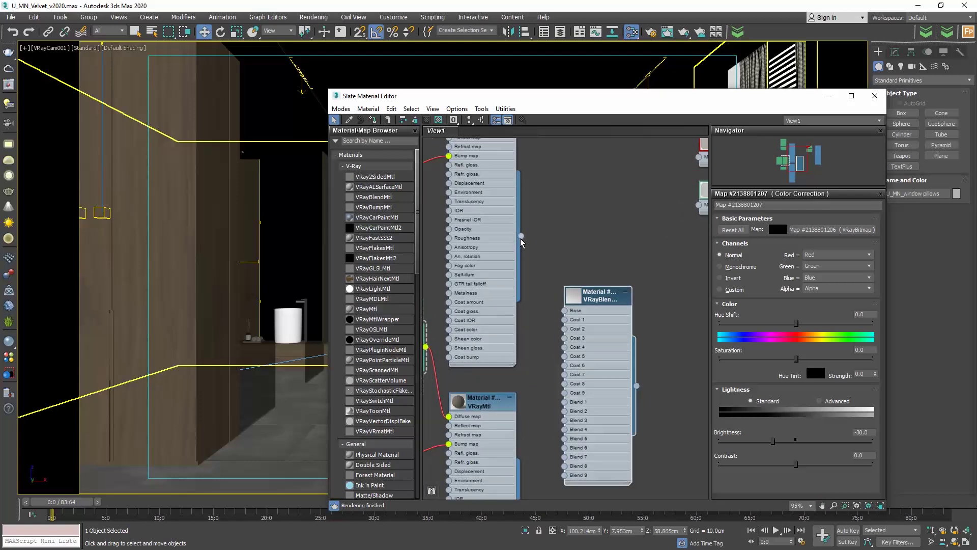
Wire the upper VRayMtl into the blend's Base and the lower copy into Coat 1.
{"action": "left_click_drag", "start_coordinate": [521, 236], "coordinate": [565, 310]}
{"action": "middle_click_drag", "start_coordinate": [546, 321], "coordinate": [543, 285]}
{"action": "left_click_drag", "start_coordinate": [518, 487], "coordinate": [561, 283]}
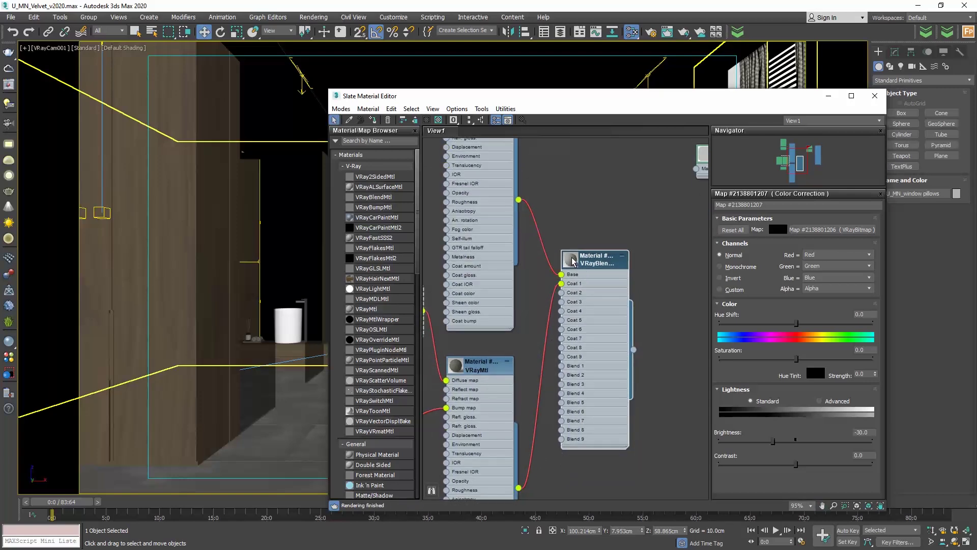
{"action": "double_click", "coordinate": [572, 262]}
{"action": "left_click_drag", "start_coordinate": [530, 96], "coordinate": [684, 91]}
Select the VRayBlendMtl node to display its Base and Coat 1 parameters.
{"action": "left_click", "coordinate": [455, 242]}
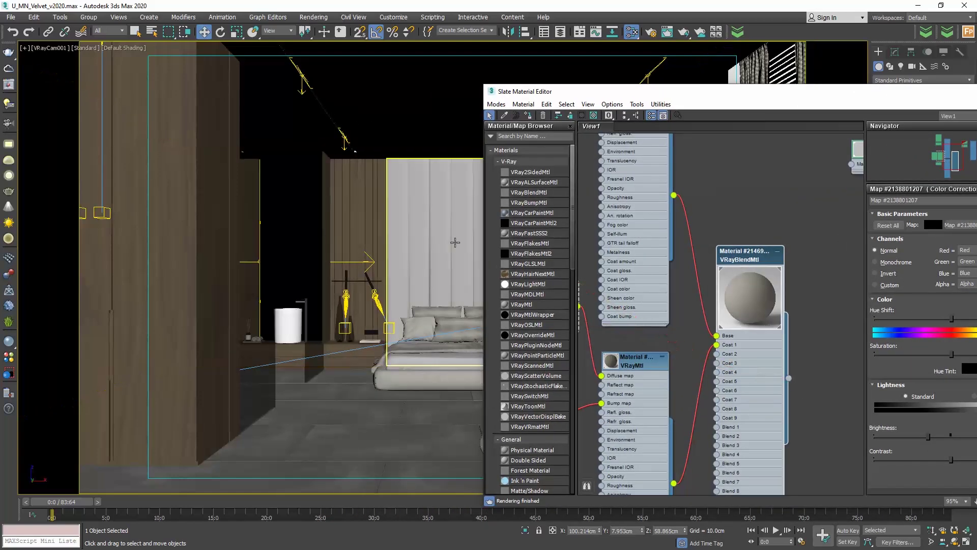
{"action": "left_click_drag", "start_coordinate": [705, 94], "coordinate": [473, 105]}
{"action": "left_click", "coordinate": [514, 266]}
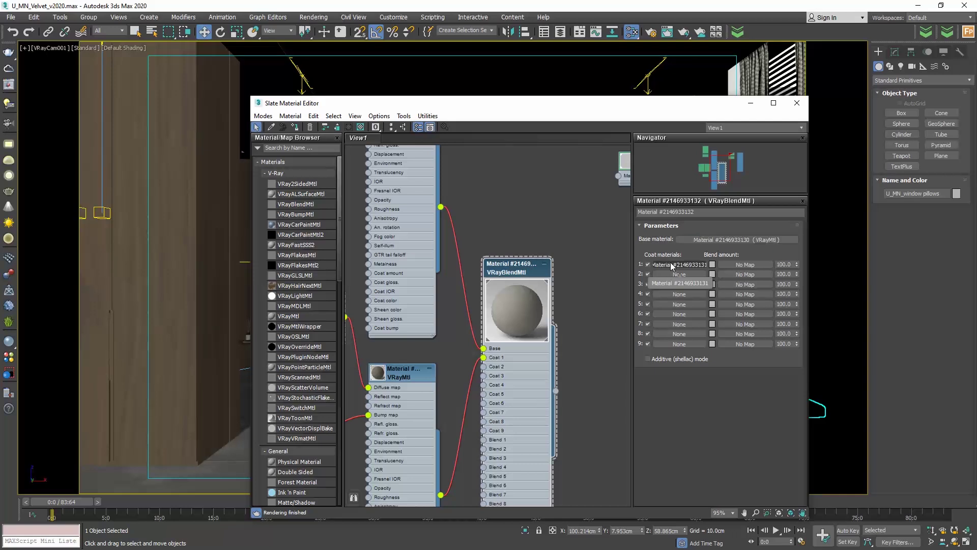
Set Coat 1's blend amount colour to mid grey with Value 128 and accept.
{"action": "left_click", "coordinate": [713, 264]}
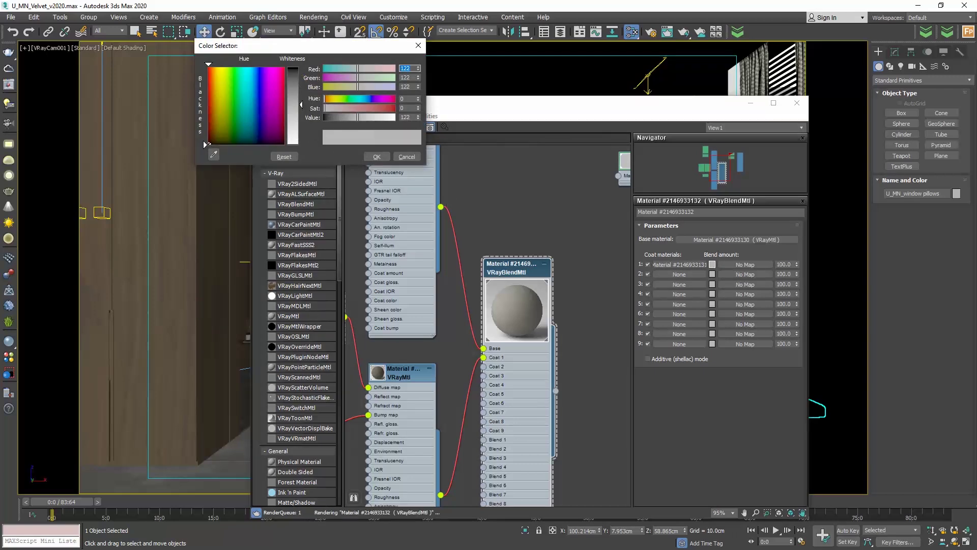
{"action": "left_click_drag", "start_coordinate": [302, 106], "coordinate": [301, 66]}
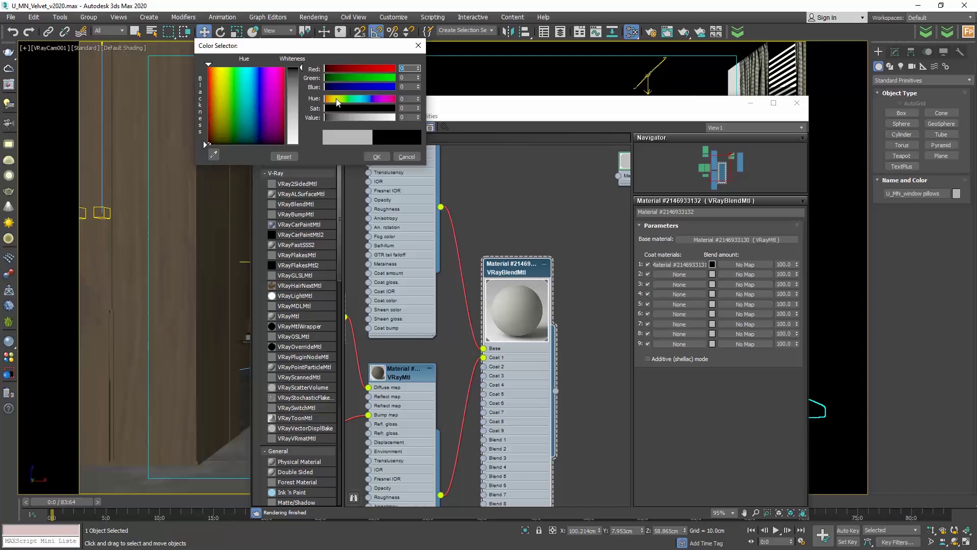
{"action": "left_click_drag", "start_coordinate": [301, 67], "coordinate": [306, 145]}
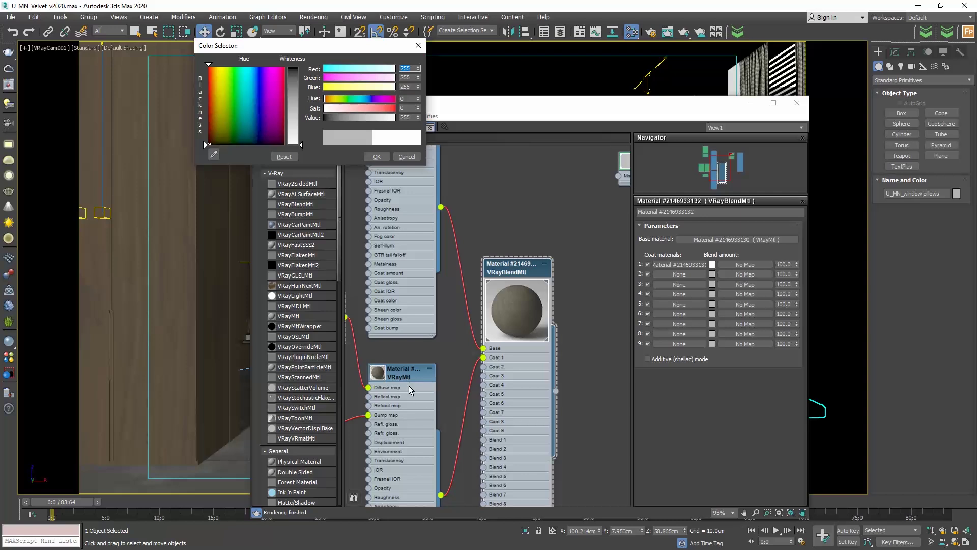
{"action": "left_click", "coordinate": [405, 118]}
{"action": "type", "text": "128"}
{"action": "key", "text": "Tab"}
{"action": "mouse_move", "coordinate": [301, 104]}
{"action": "left_mouse_down"}
{"action": "mouse_move", "coordinate": [301, 84]}
{"action": "mouse_move", "coordinate": [301, 134]}
{"action": "mouse_move", "coordinate": [301, 87]}
{"action": "left_mouse_up"}
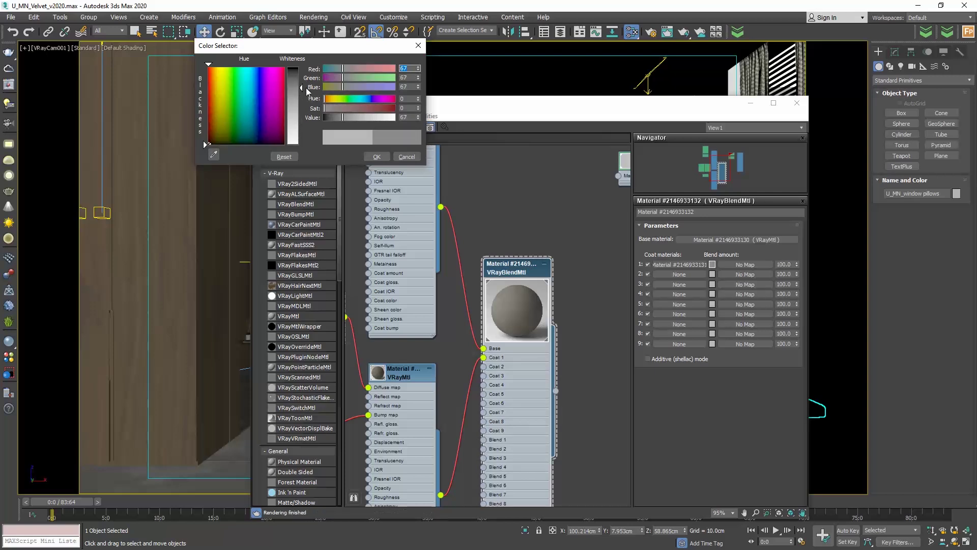
{"action": "left_click", "coordinate": [400, 118]}
{"action": "type", "text": "128"}
{"action": "key", "text": "Return"}
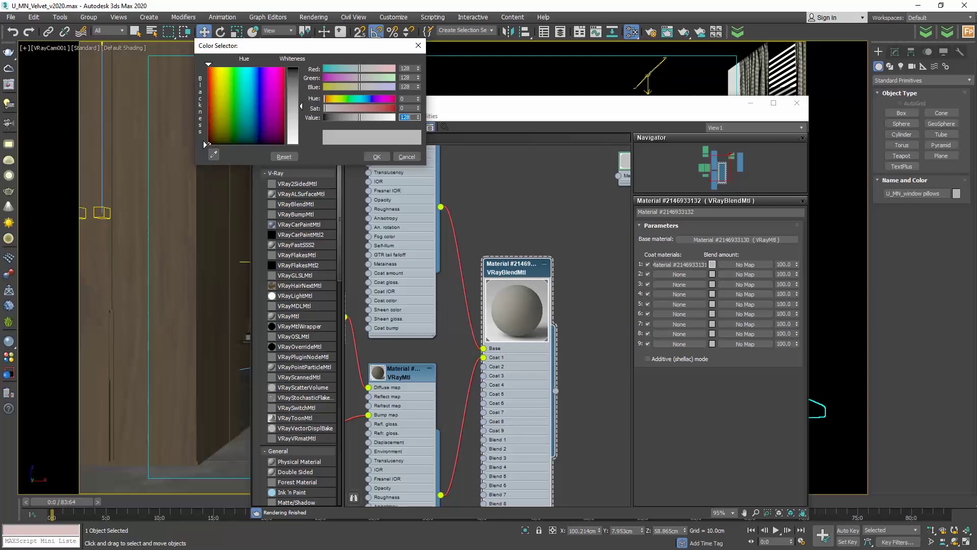
{"action": "left_click", "coordinate": [373, 157]}
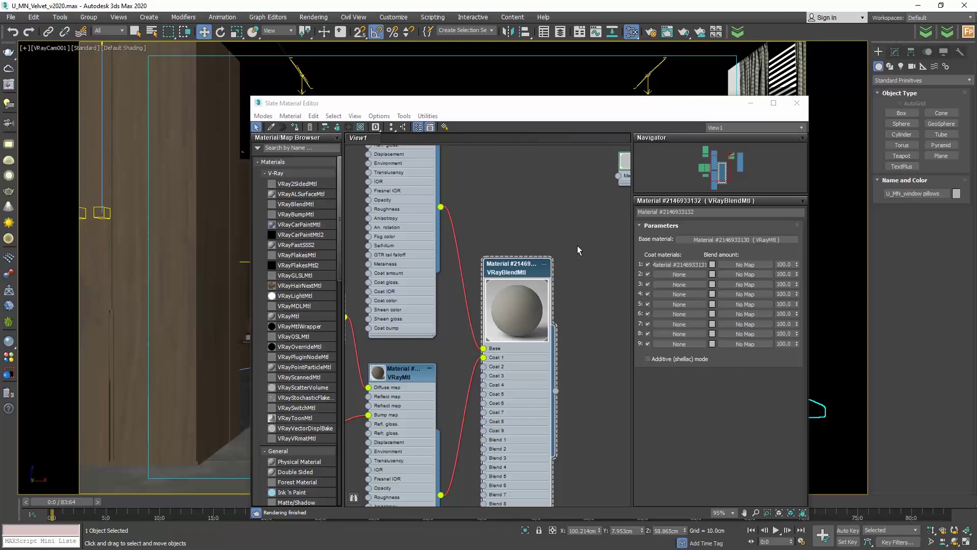
Add a VRayBitmap node as Coat 1's blend amount and place it beside the VRayBlendMtl.
{"action": "left_click", "coordinate": [514, 270]}
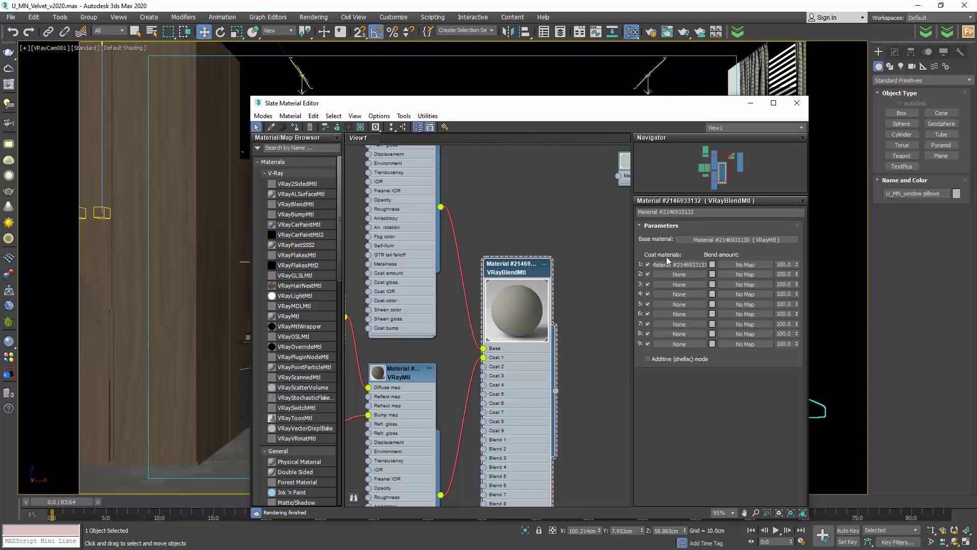
{"action": "left_click", "coordinate": [759, 265]}
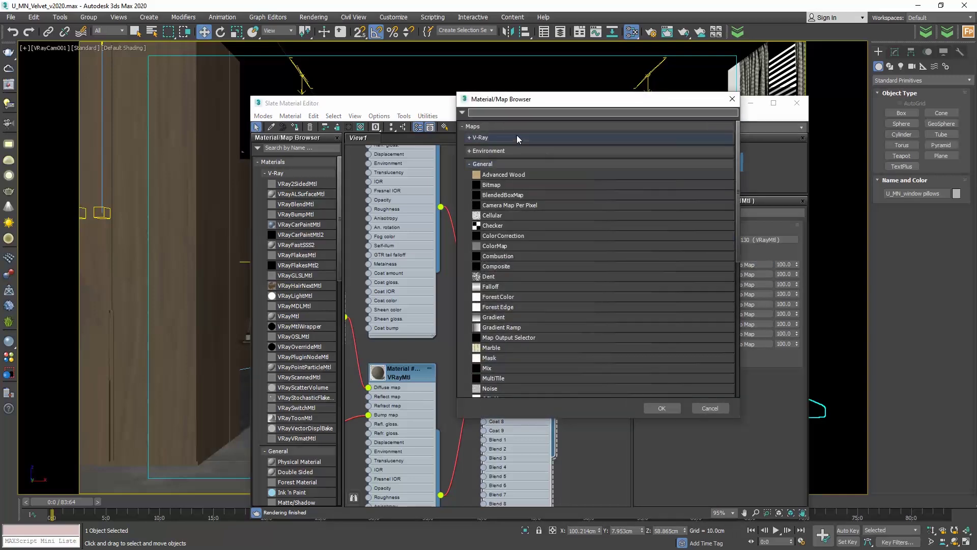
{"action": "left_click", "coordinate": [513, 137]}
{"action": "left_click", "coordinate": [511, 148]}
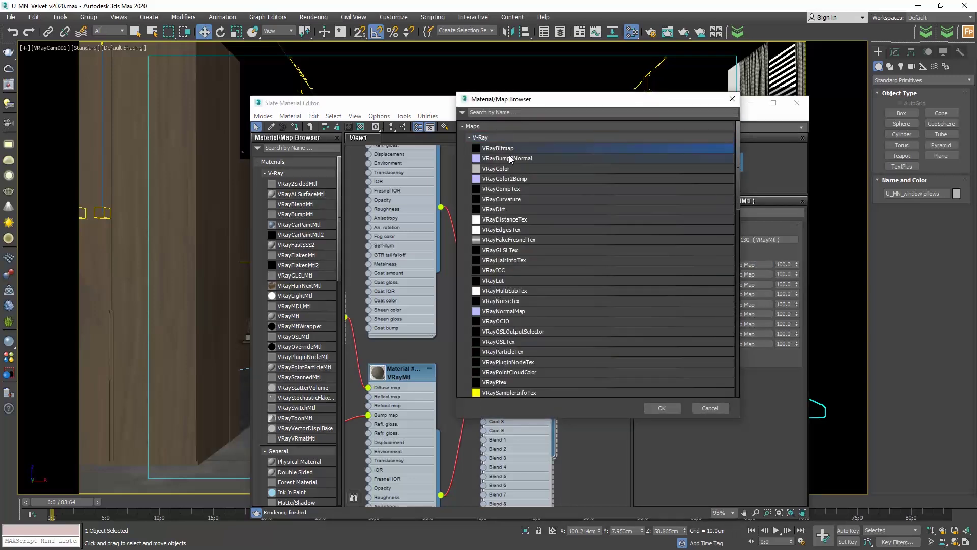
{"action": "double_click", "coordinate": [508, 148]}
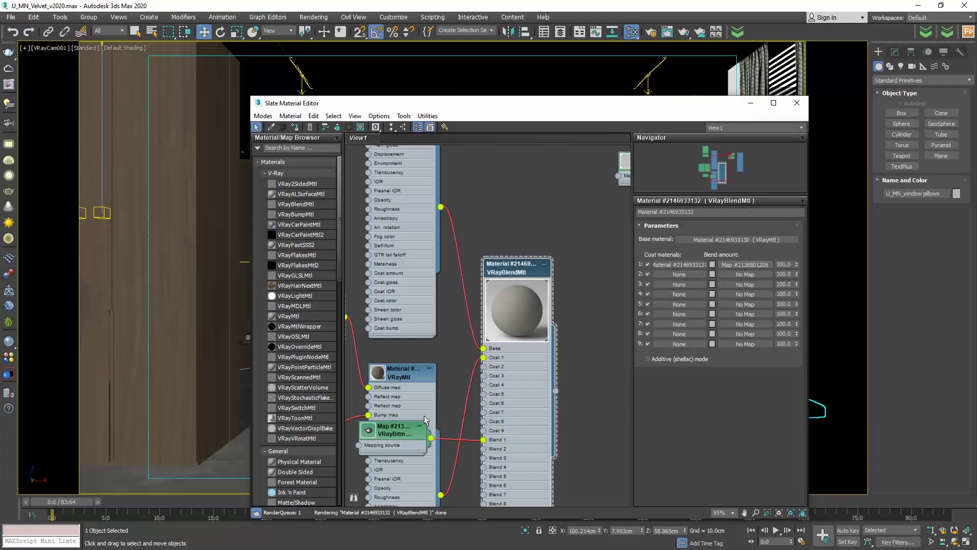
{"action": "middle_click_drag", "start_coordinate": [424, 412], "coordinate": [452, 264]}
{"action": "scroll", "coordinate": [444, 271], "scroll_direction": "down", "scroll_amount": 2}
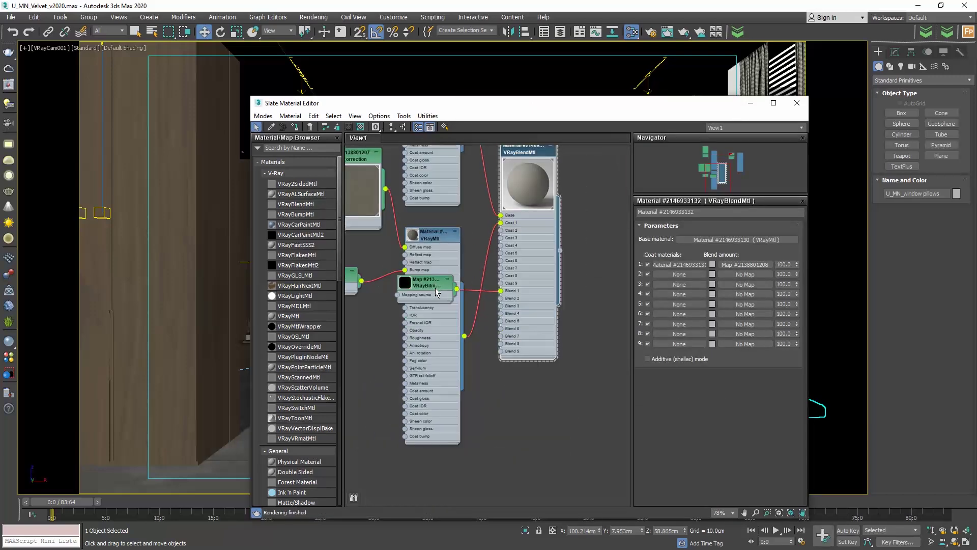
{"action": "left_click_drag", "start_coordinate": [436, 291], "coordinate": [524, 410]}
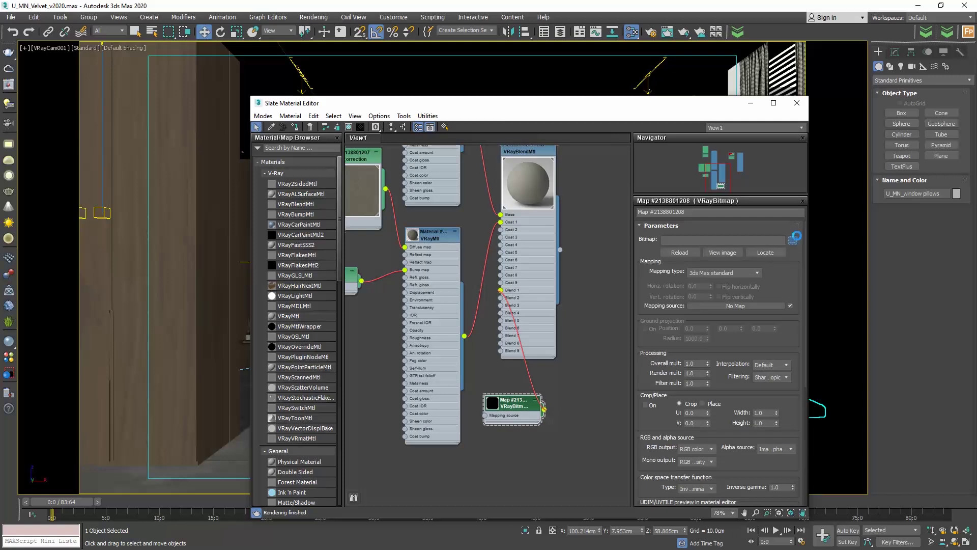
Load the velvet mask image into the Coat 1 blend bitmap.
{"action": "left_click", "coordinate": [793, 241]}
{"action": "left_click", "coordinate": [600, 319]}
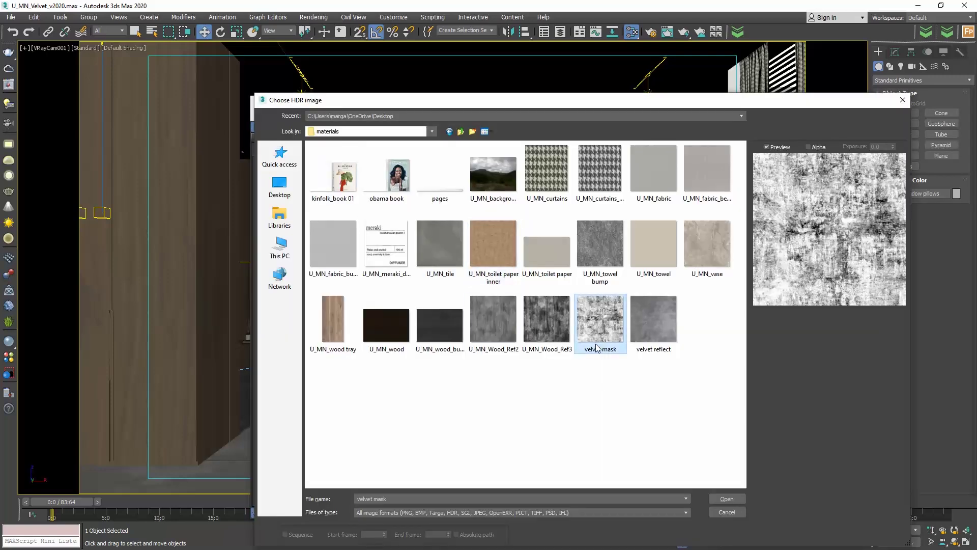
{"action": "left_click", "coordinate": [733, 496]}
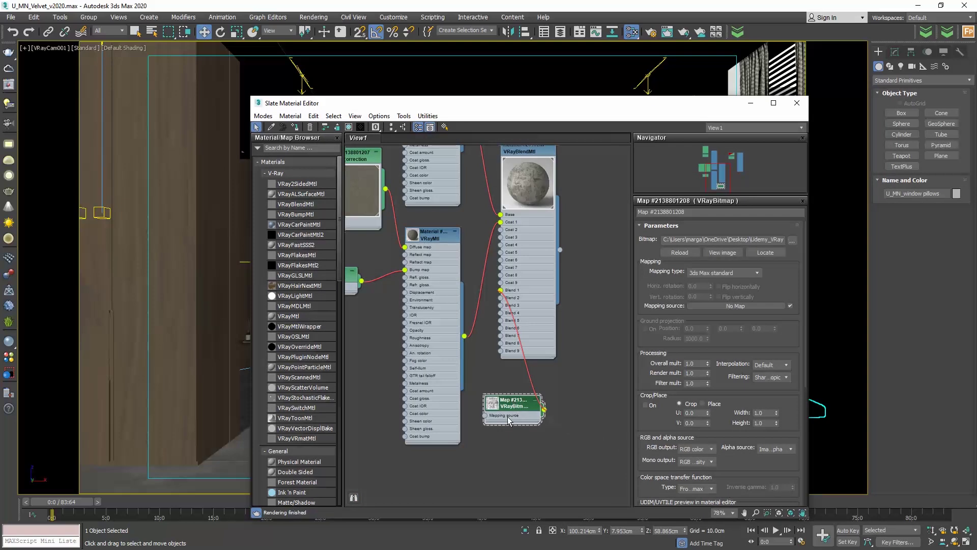
Preview the mask texture and display it on the headboard in the viewport.
{"action": "double_click", "coordinate": [495, 404]}
{"action": "scroll", "coordinate": [542, 219], "scroll_direction": "up", "scroll_amount": 5}
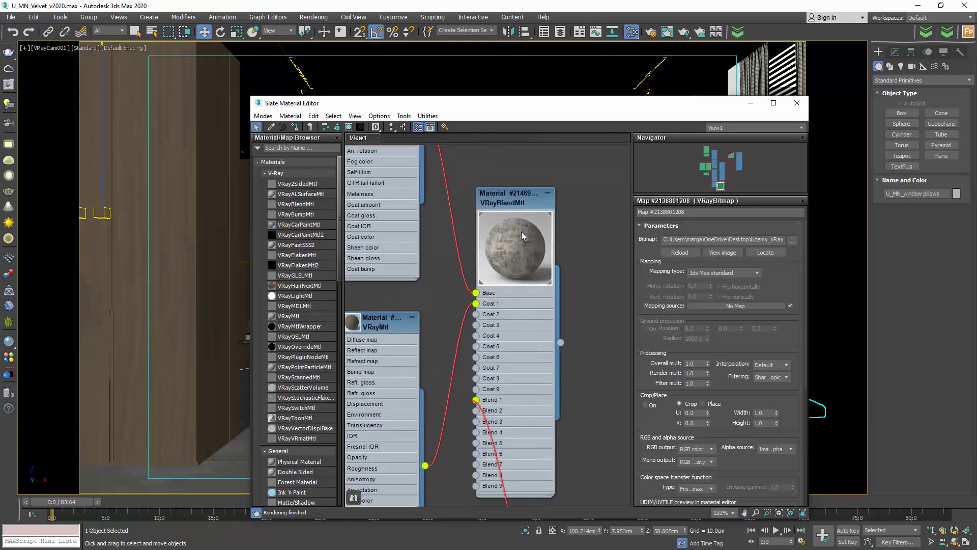
{"action": "scroll", "coordinate": [526, 233], "scroll_direction": "up", "scroll_amount": 2}
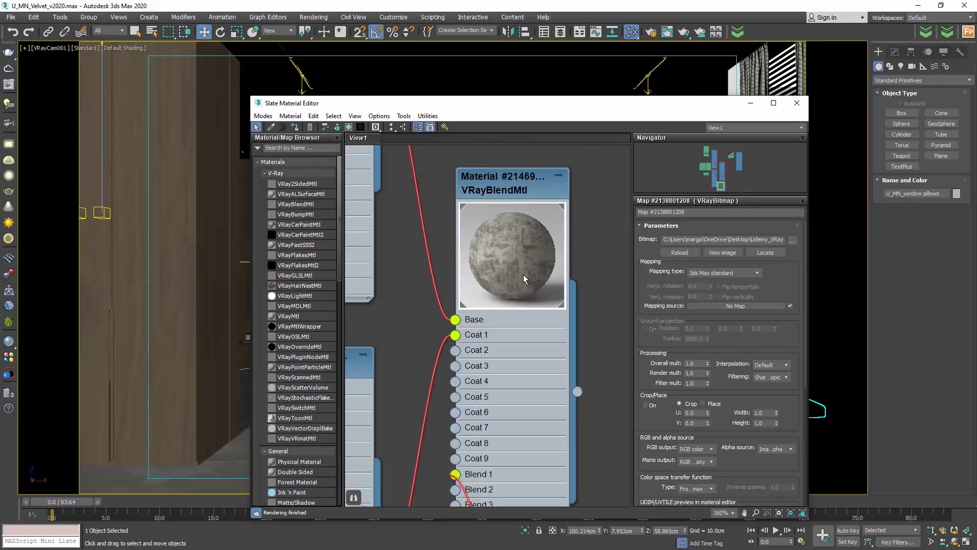
{"action": "scroll", "coordinate": [502, 206], "scroll_direction": "down", "scroll_amount": 8}
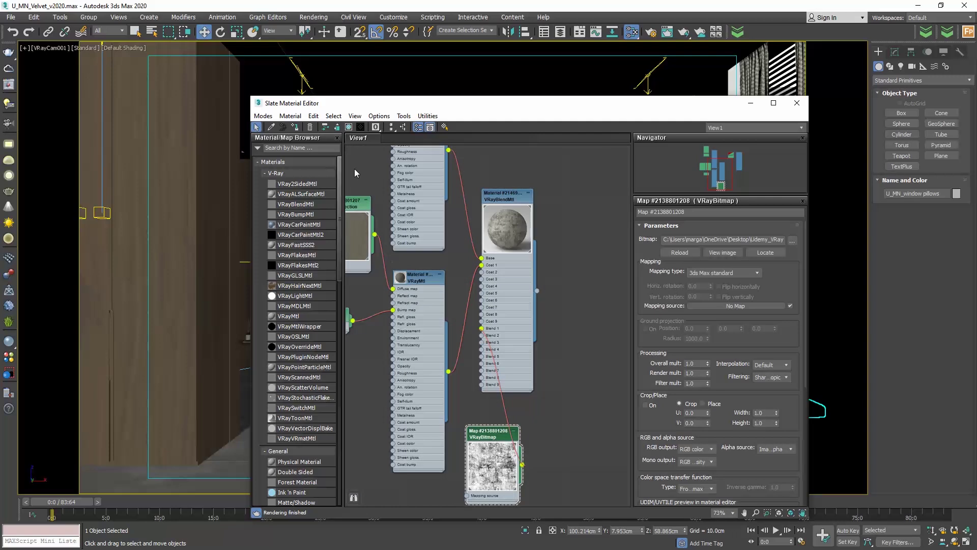
{"action": "left_click", "coordinate": [348, 127]}
{"action": "mouse_move", "coordinate": [483, 102]}
{"action": "left_mouse_down"}
{"action": "mouse_move", "coordinate": [450, 223]}
{"action": "mouse_move", "coordinate": [325, 258]}
{"action": "mouse_move", "coordinate": [90, 112]}
{"action": "left_mouse_up"}
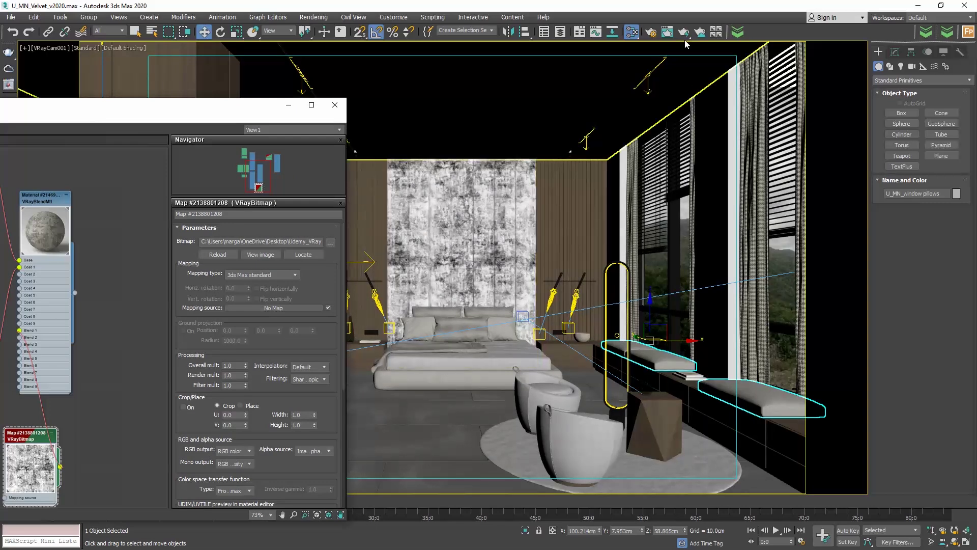
Set Area to Render to Crop, framing the headboard and upper bed.
{"action": "left_click", "coordinate": [651, 33]}
{"action": "left_click", "coordinate": [143, 281]}
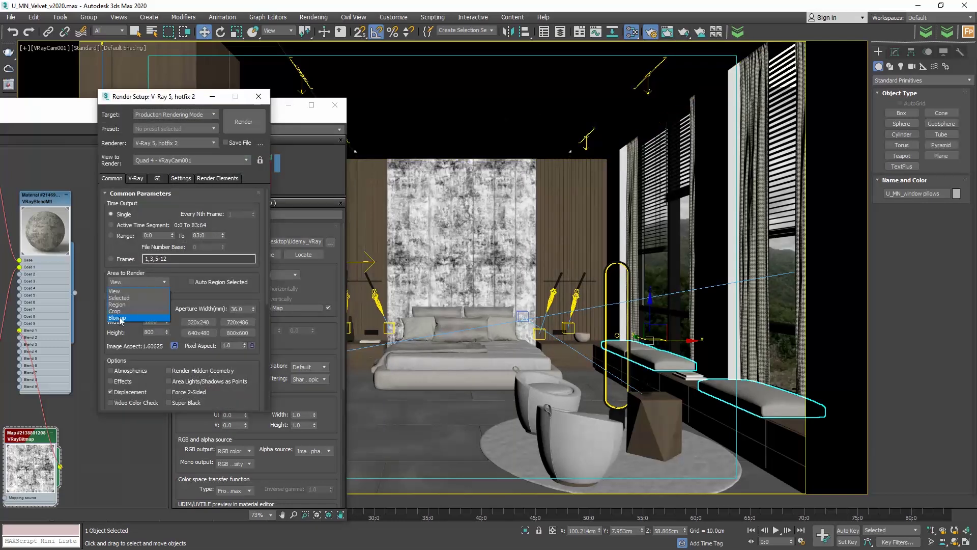
{"action": "left_click", "coordinate": [124, 312]}
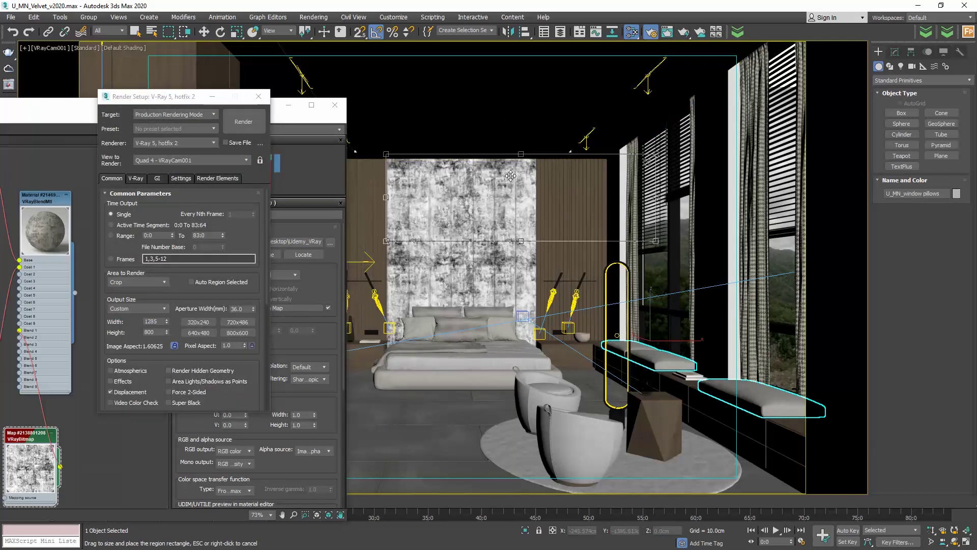
{"action": "left_click_drag", "start_coordinate": [510, 175], "coordinate": [506, 173]}
{"action": "left_click_drag", "start_coordinate": [651, 238], "coordinate": [541, 351]}
{"action": "left_click", "coordinate": [335, 105]}
Run a test render of the cropped headboard region.
{"action": "left_click", "coordinate": [683, 32]}
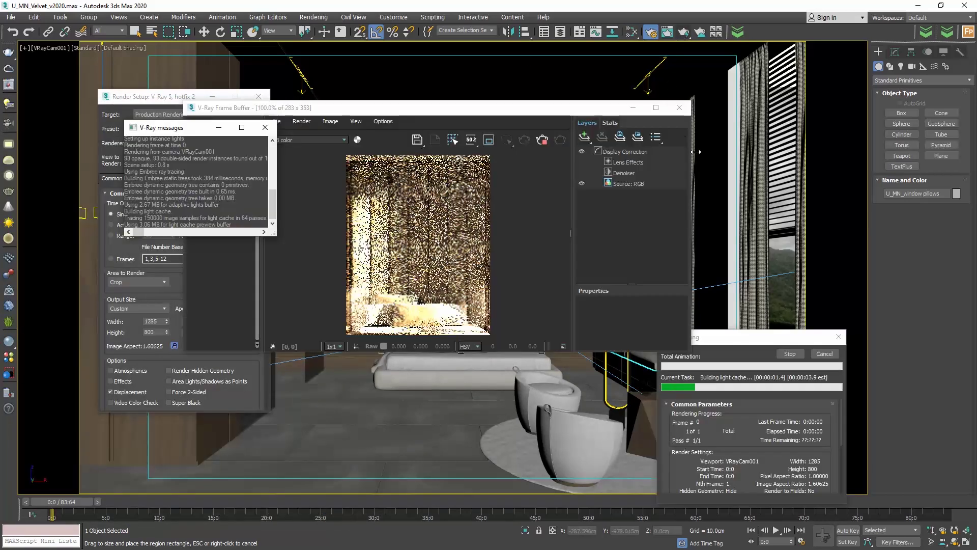
{"action": "left_click", "coordinate": [825, 354]}
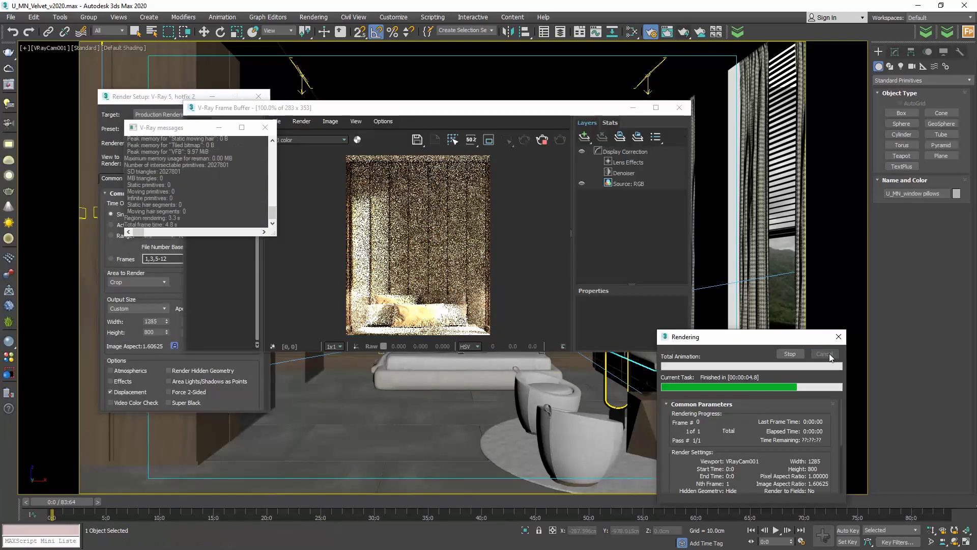
{"action": "left_click", "coordinate": [177, 101]}
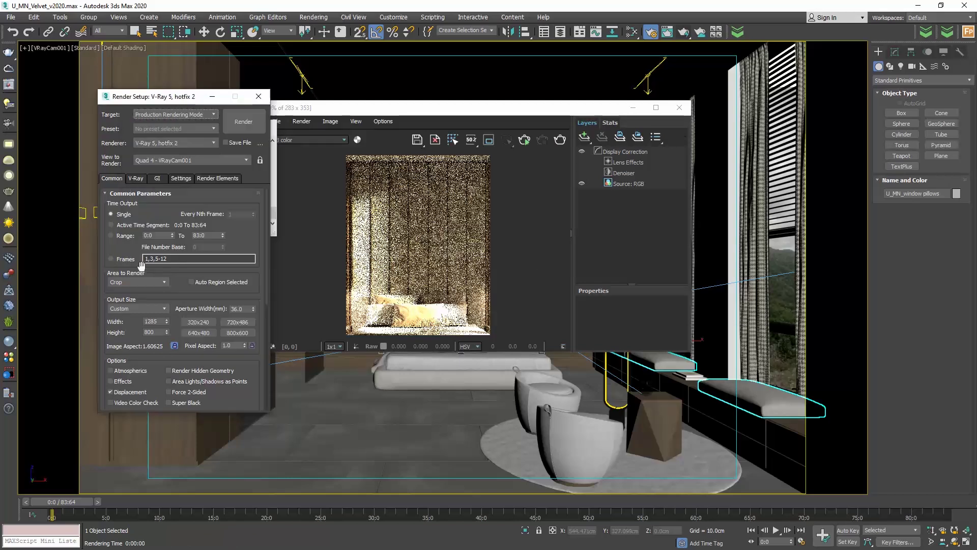
Set the output width to 3000 and re-render the crop, enlarging the frame buffer view.
{"action": "double_click", "coordinate": [155, 321]}
{"action": "type", "text": "3000"}
{"action": "left_click", "coordinate": [244, 121]}
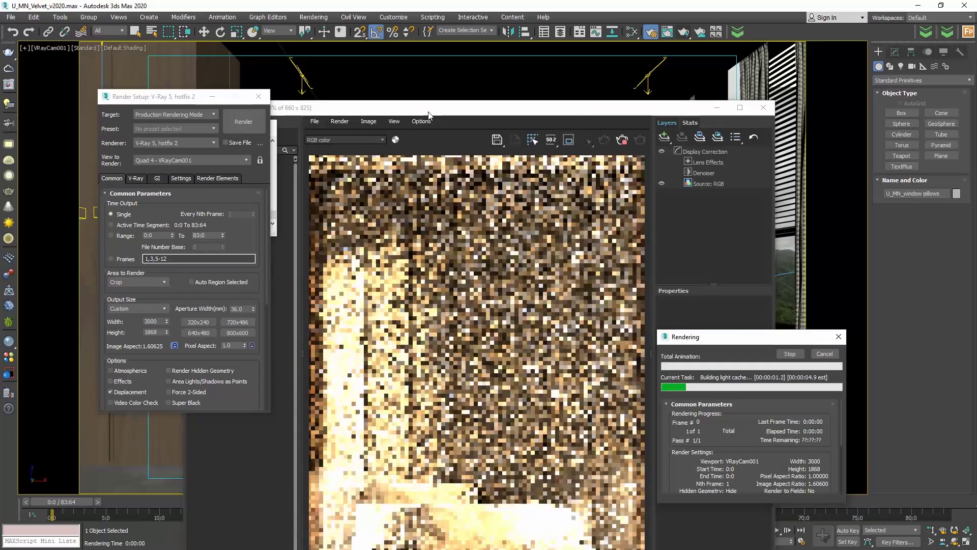
{"action": "left_click_drag", "start_coordinate": [429, 115], "coordinate": [371, 38]}
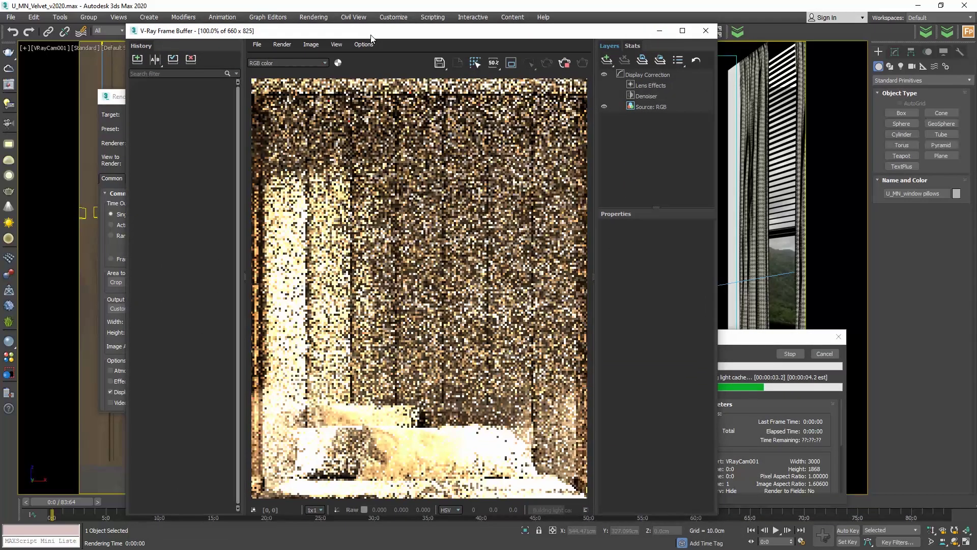
{"action": "left_click", "coordinate": [244, 278]}
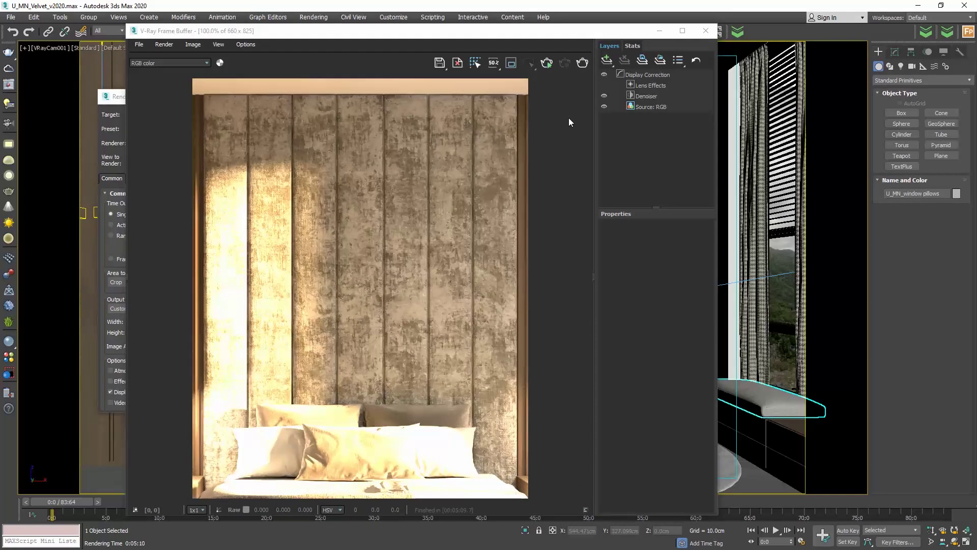
Add an Exposure layer with Highlight Burn lowered to 0.271 and Contrast 0.100.
{"action": "left_click", "coordinate": [608, 59]}
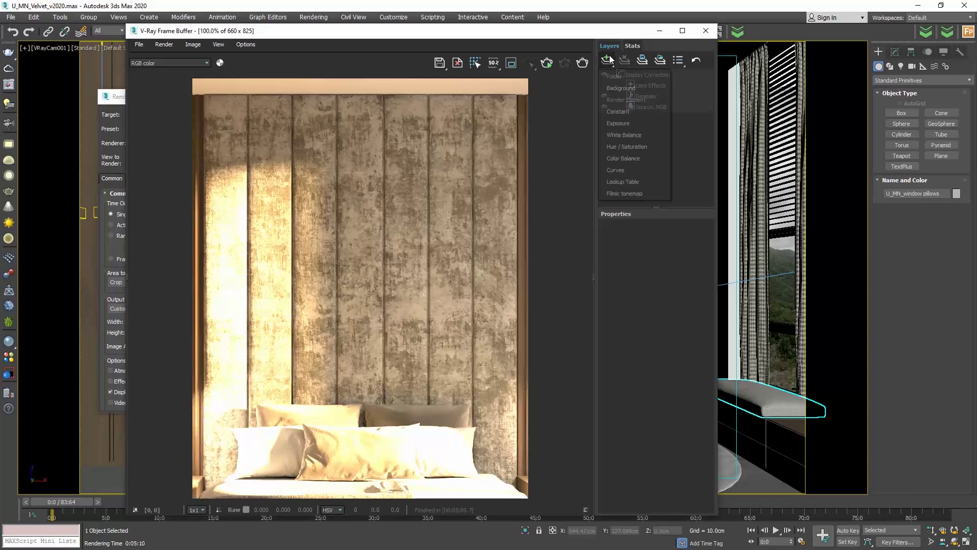
{"action": "left_click", "coordinate": [616, 125]}
{"action": "left_click_drag", "start_coordinate": [672, 294], "coordinate": [618, 294]}
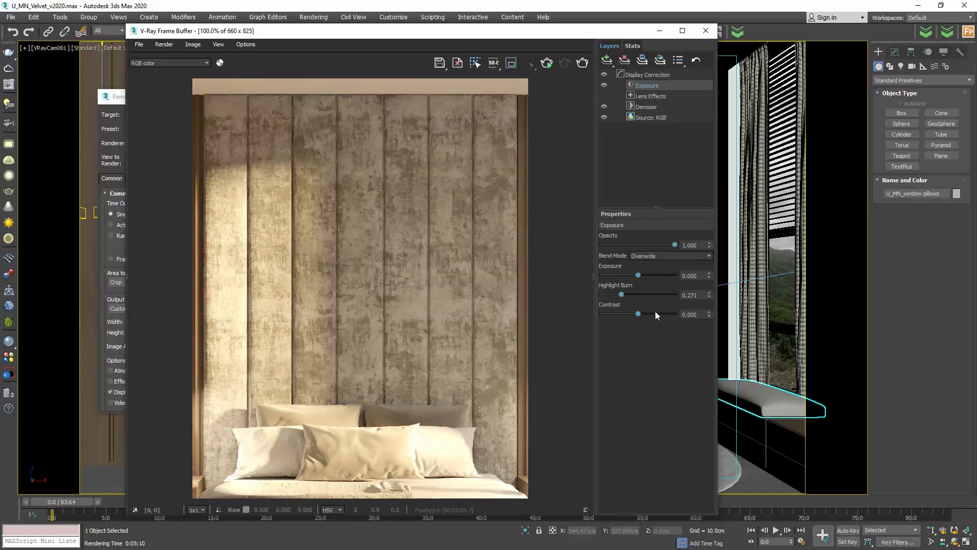
{"action": "left_click", "coordinate": [688, 315]}
{"action": "type", "text": "0.1"}
{"action": "key", "text": "Return"}
Close the frame buffer and set the Color Correction node's Brightness to -15.
{"action": "left_click", "coordinate": [705, 30]}
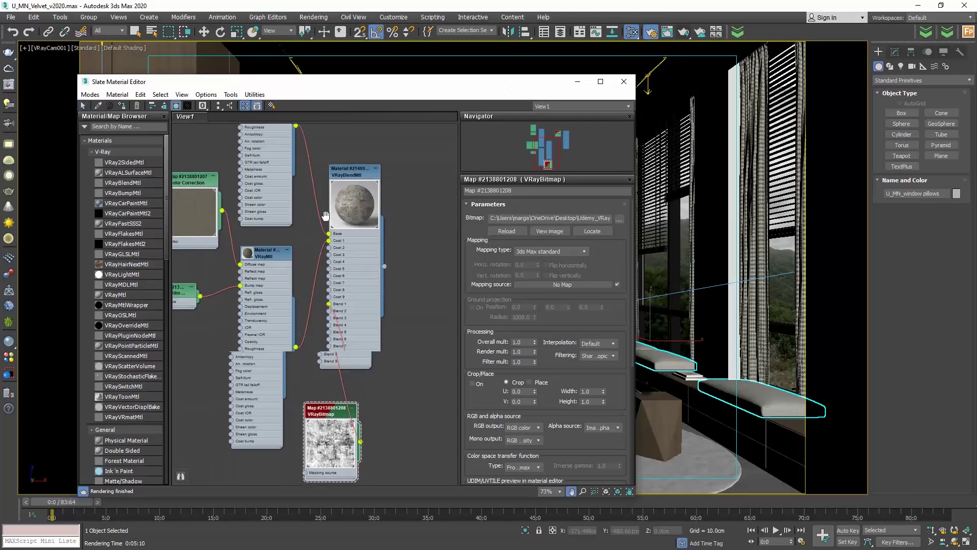
{"action": "left_click_drag", "start_coordinate": [325, 216], "coordinate": [404, 225]}
{"action": "key", "text": "Escape"}
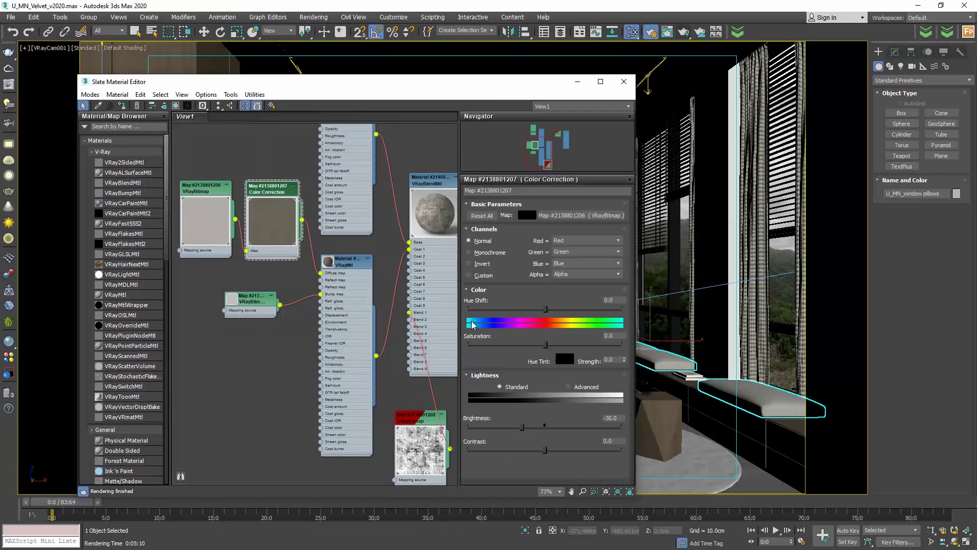
{"action": "left_click", "coordinate": [610, 417]}
{"action": "type", "text": "-15"}
{"action": "key", "text": "Return"}
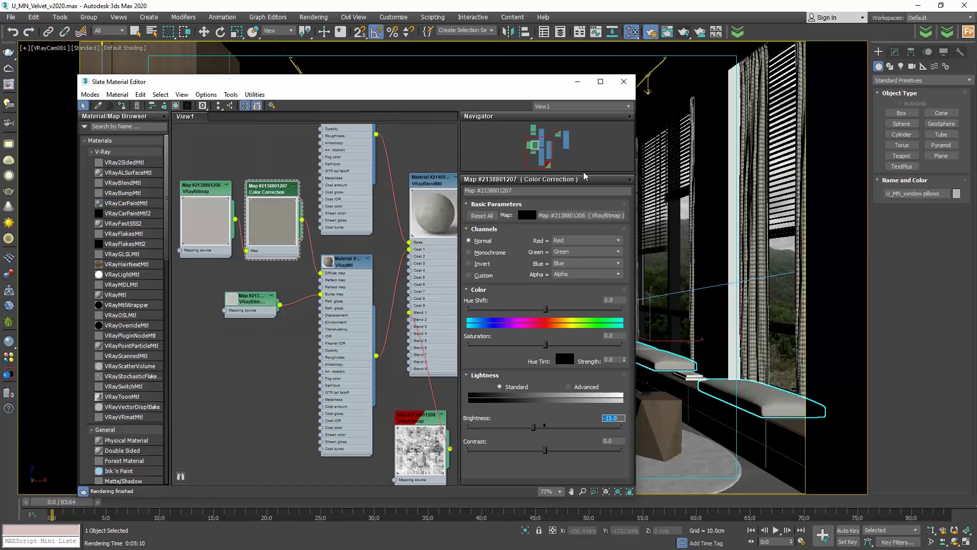
Re-render the cropped headboard, then search the web for 'velvet reflection map'.
{"action": "left_click", "coordinate": [624, 81]}
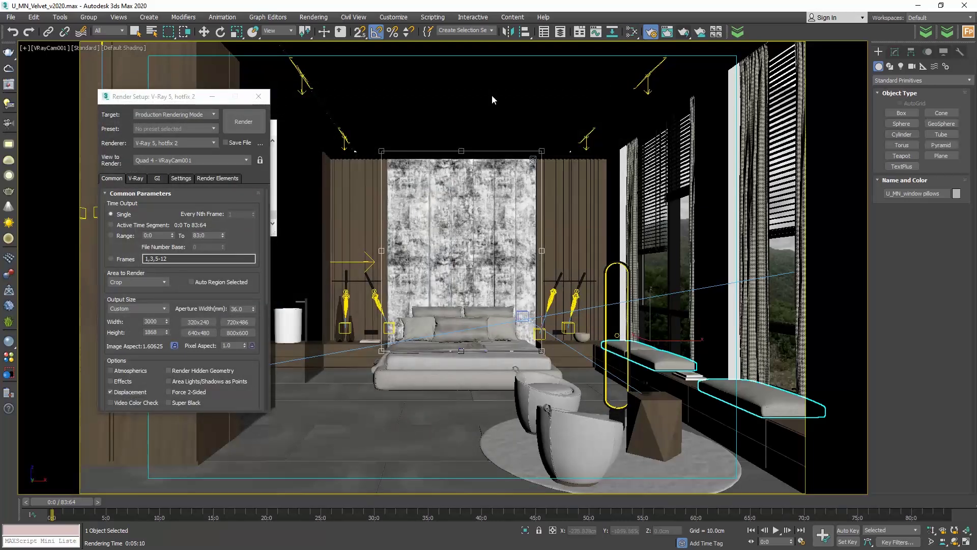
{"action": "left_click", "coordinate": [244, 122]}
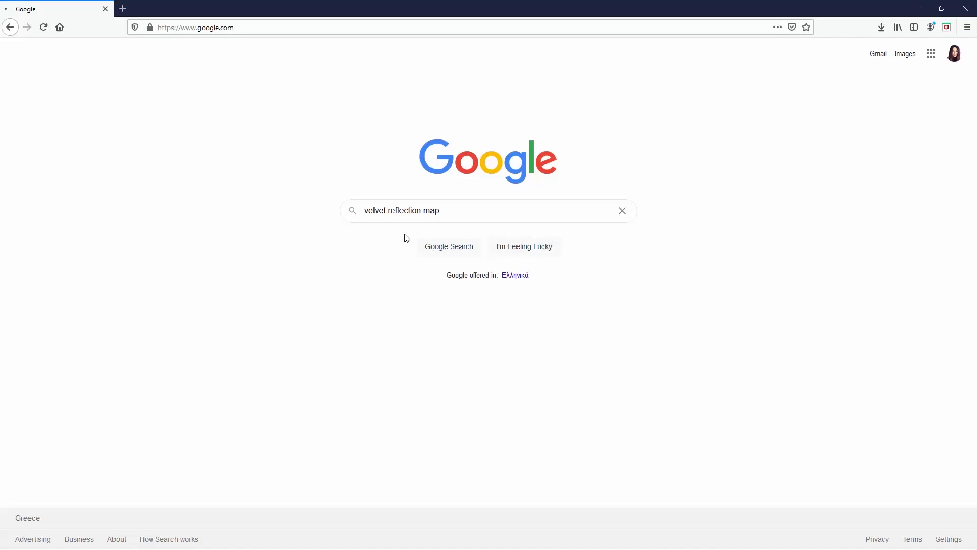
{"action": "key", "text": "Return"}
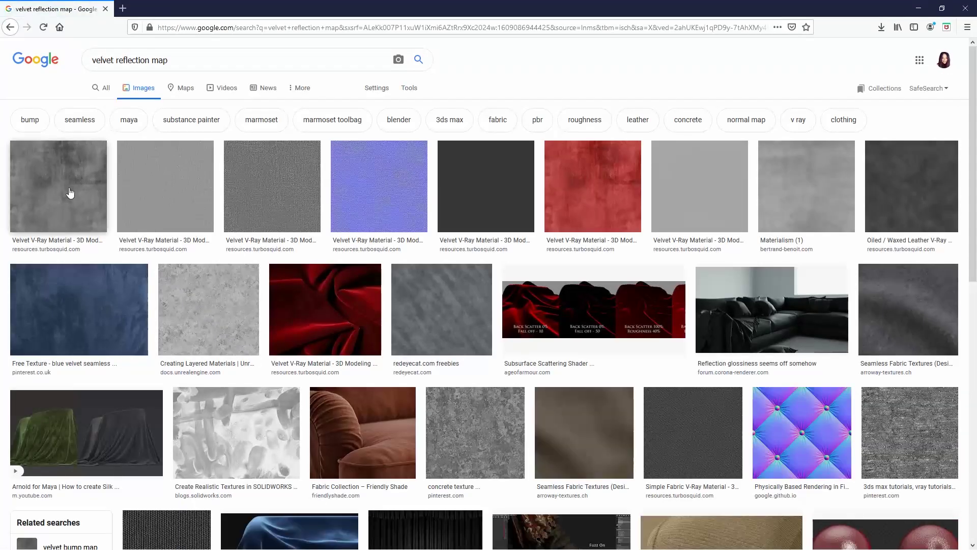
Save the first grey velvet texture from the image results and close the leftover render window.
{"action": "left_click", "coordinate": [70, 190]}
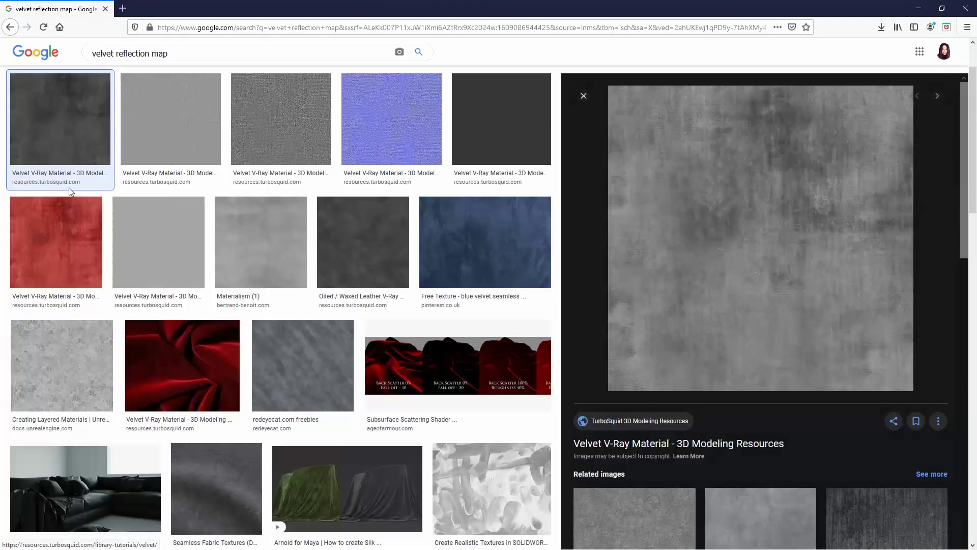
{"action": "right_click", "coordinate": [769, 225]}
{"action": "left_click", "coordinate": [799, 343]}
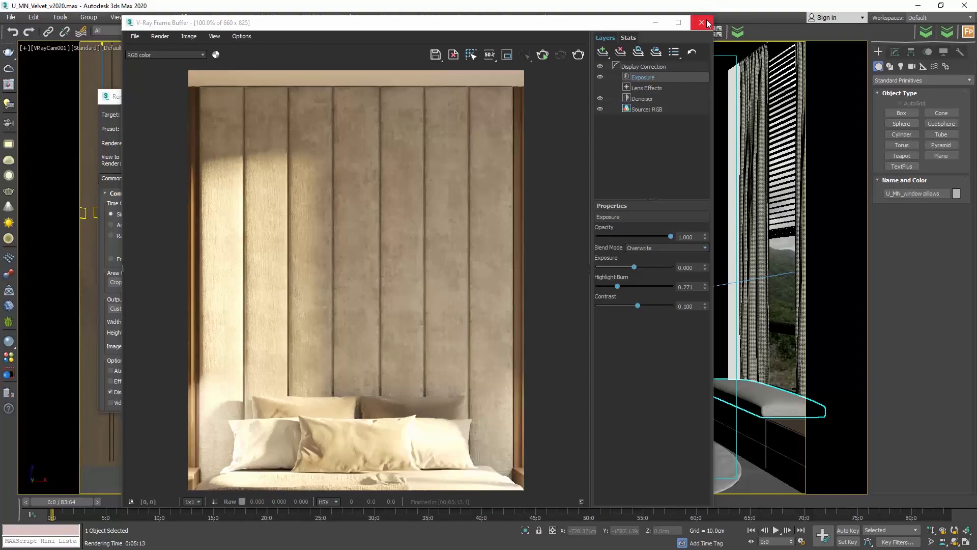
{"action": "left_click", "coordinate": [705, 22]}
Add a new VRayBitmap node and wire it into the VRayMtl's Reflect map input.
{"action": "left_click", "coordinate": [631, 31]}
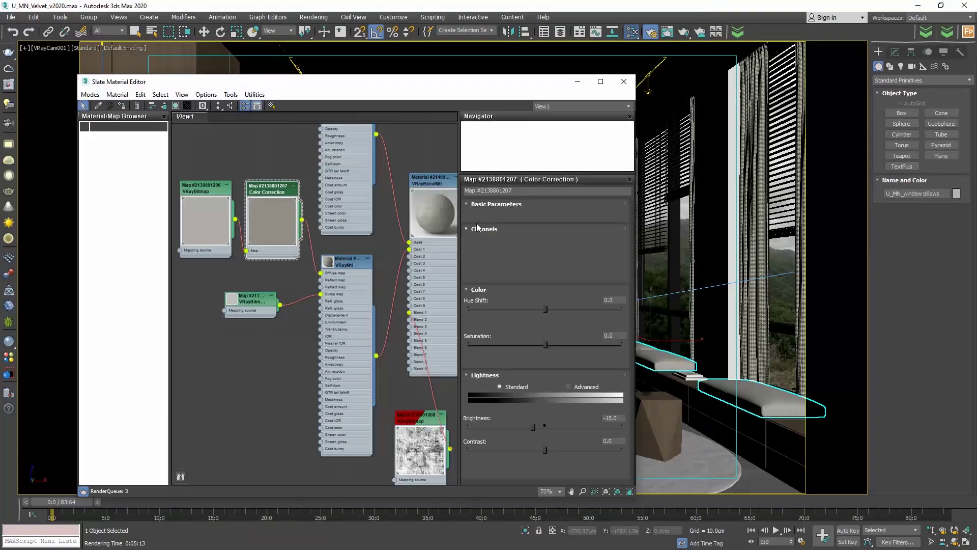
{"action": "middle_click_drag", "start_coordinate": [333, 192], "coordinate": [340, 315]}
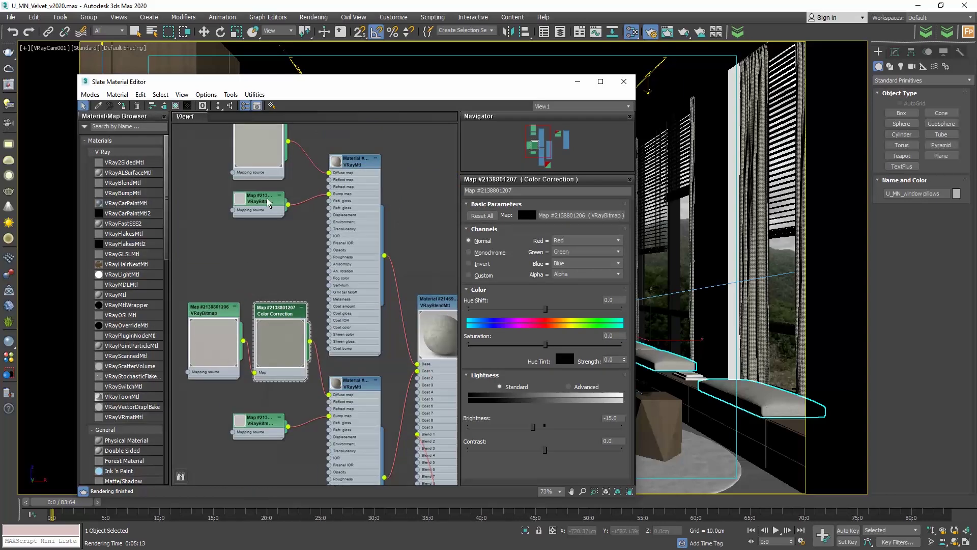
{"action": "right_click", "coordinate": [248, 260]}
{"action": "mouse_move", "coordinate": [296, 279]}
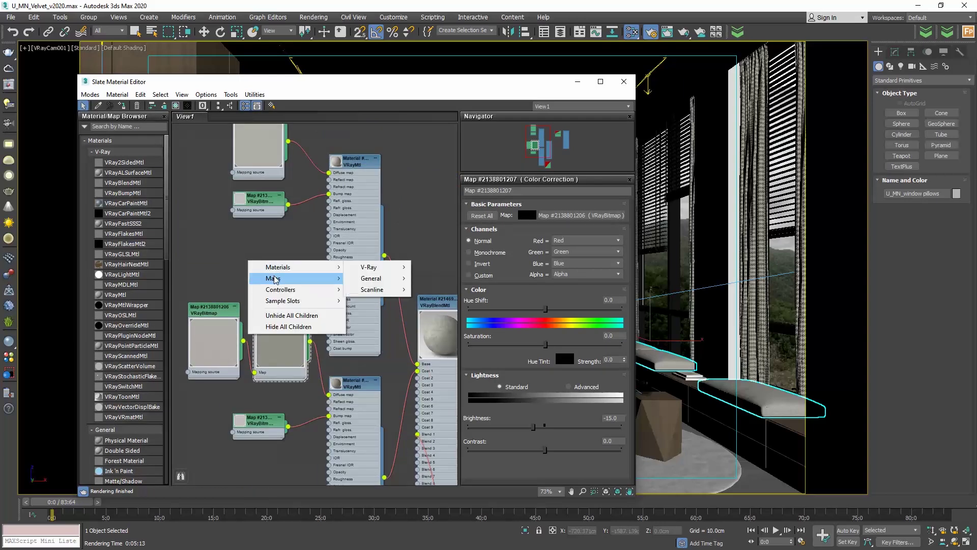
{"action": "mouse_move", "coordinate": [383, 279]}
{"action": "left_click", "coordinate": [447, 237]}
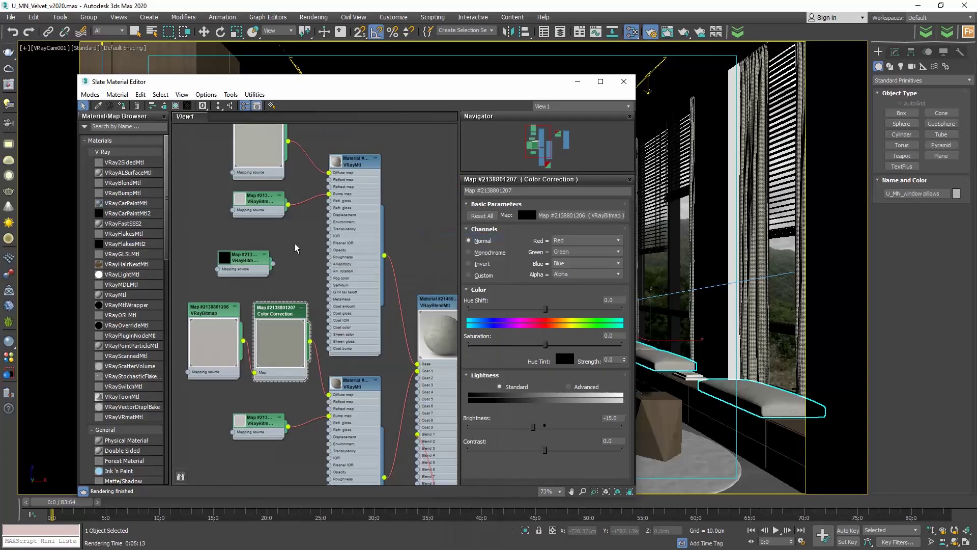
{"action": "left_click_drag", "start_coordinate": [299, 235], "coordinate": [329, 180]}
{"action": "double_click", "coordinate": [246, 257]}
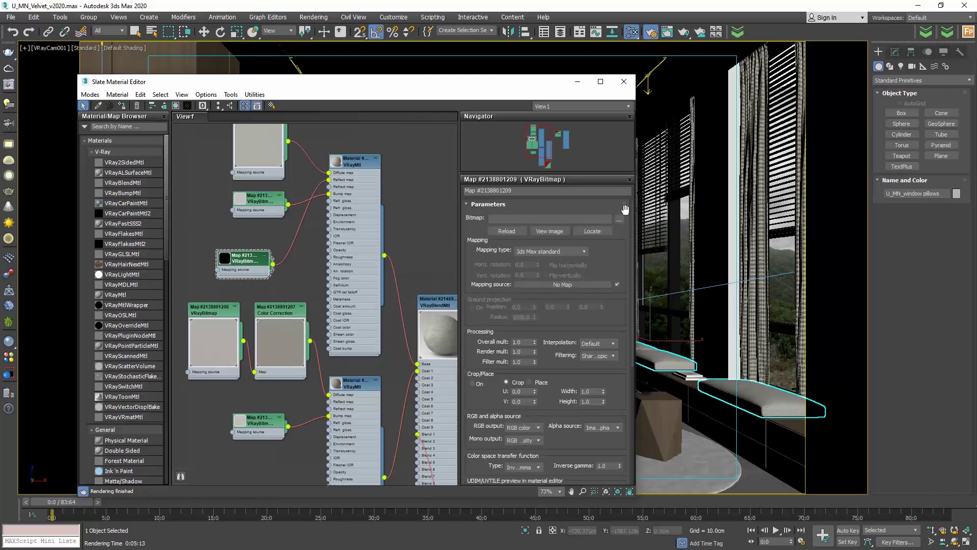
Load the 'velvet reflect' image into the bitmap, reconnect it to Reflect, and arrange the nodes.
{"action": "left_click", "coordinate": [619, 219]}
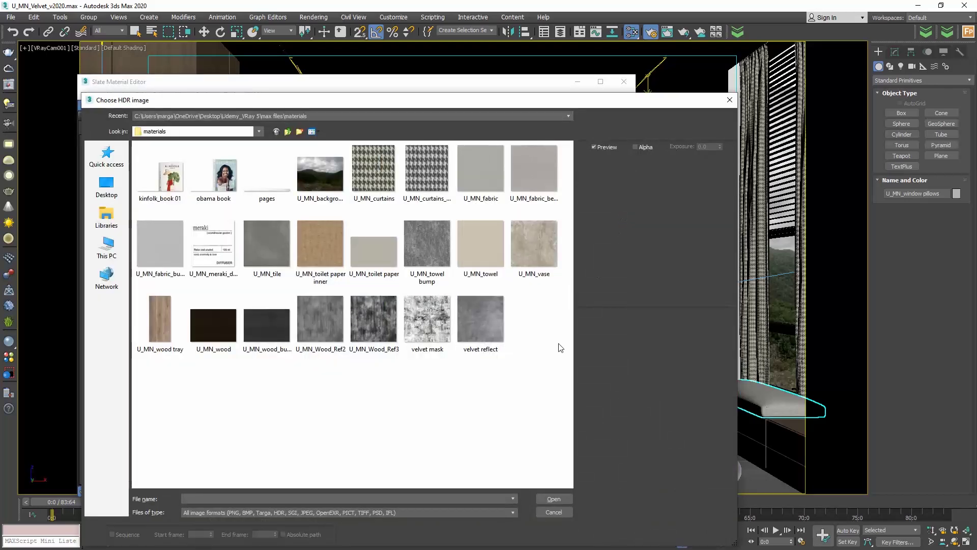
{"action": "left_click", "coordinate": [478, 321]}
{"action": "left_click", "coordinate": [554, 498]}
{"action": "middle_click_drag", "start_coordinate": [297, 290], "coordinate": [274, 235]}
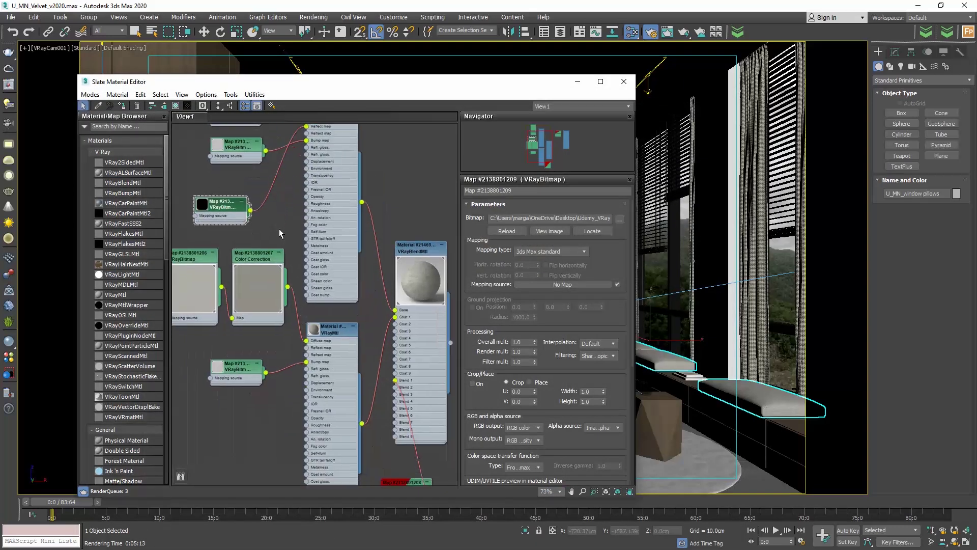
{"action": "left_click_drag", "start_coordinate": [255, 318], "coordinate": [307, 350]}
{"action": "scroll", "coordinate": [350, 290], "scroll_direction": "up", "scroll_amount": 5}
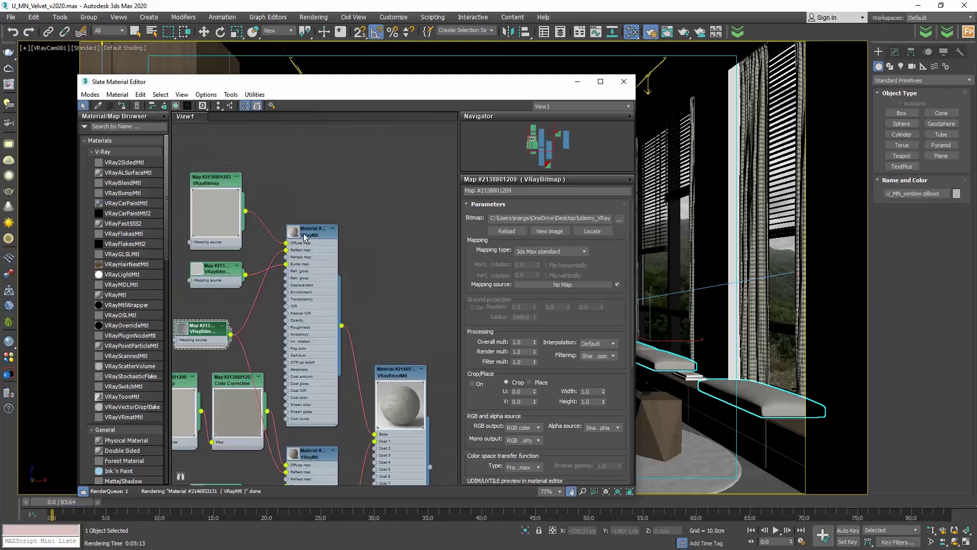
{"action": "left_click_drag", "start_coordinate": [321, 239], "coordinate": [333, 181]}
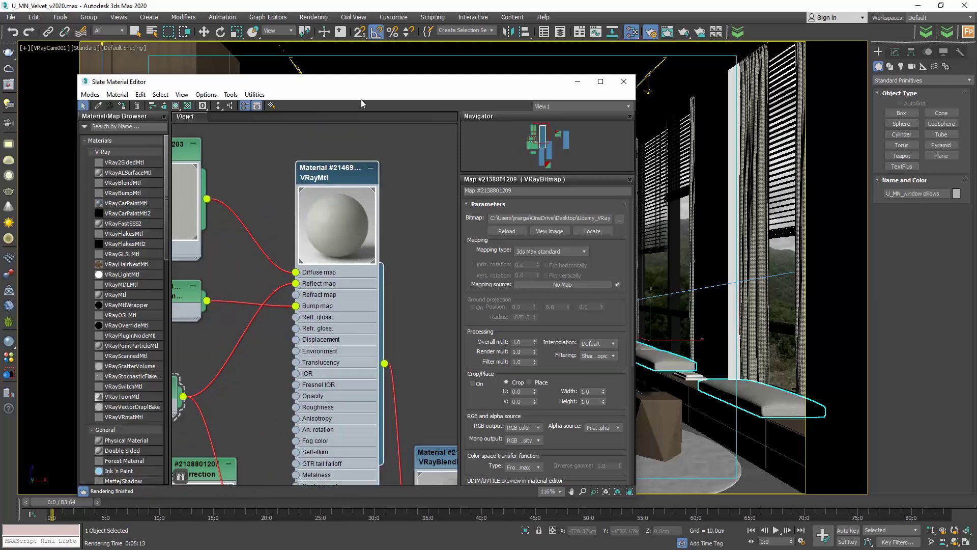
{"action": "left_click_drag", "start_coordinate": [300, 91], "coordinate": [773, 106]}
{"action": "middle_click_drag", "start_coordinate": [677, 372], "coordinate": [765, 351]}
Show the reflection bitmap on the headboard material in the viewport.
{"action": "left_click", "coordinate": [715, 377]}
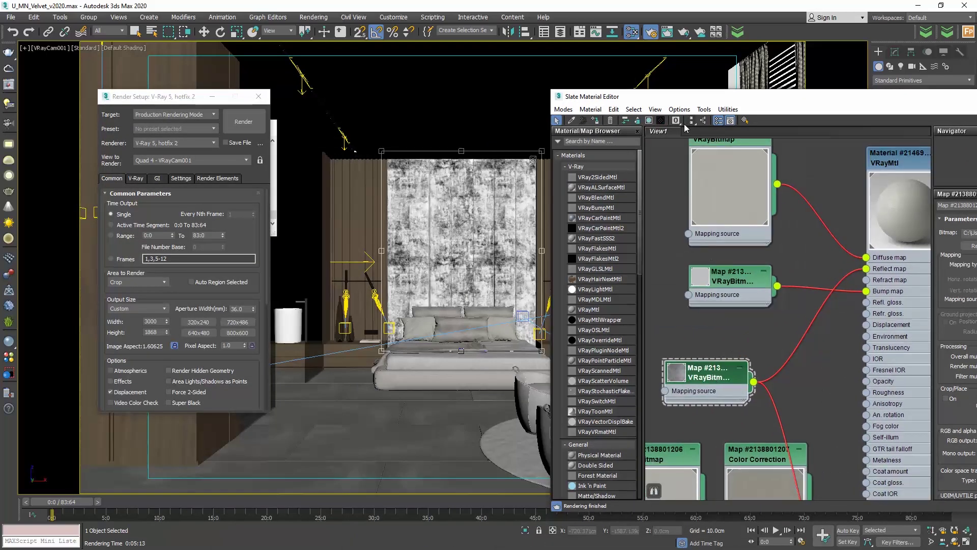
{"action": "left_click", "coordinate": [649, 121]}
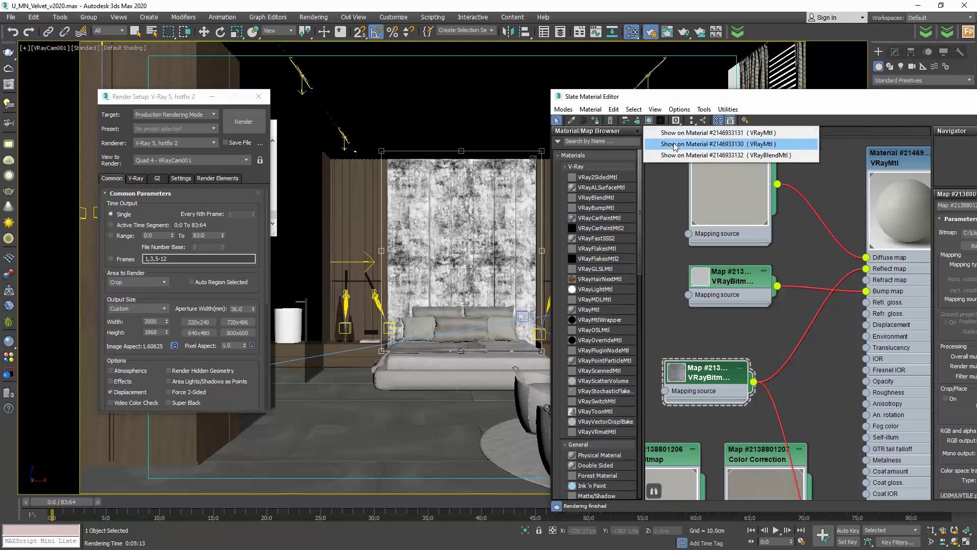
{"action": "left_click", "coordinate": [679, 155]}
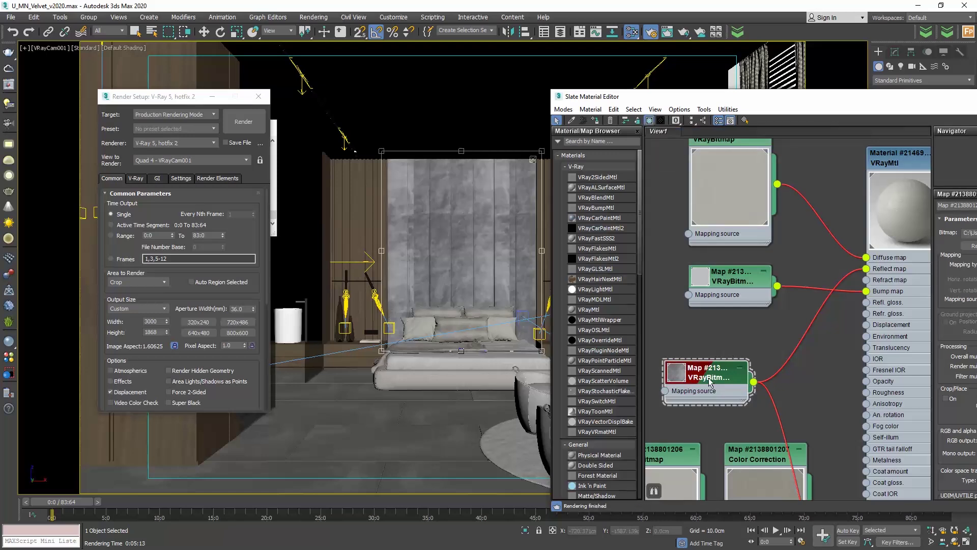
{"action": "left_click_drag", "start_coordinate": [939, 106], "coordinate": [183, 117]}
Set the reflection map's U and V tiling to 0.6 and V offset to 0.32.
{"action": "left_click", "coordinate": [225, 230]}
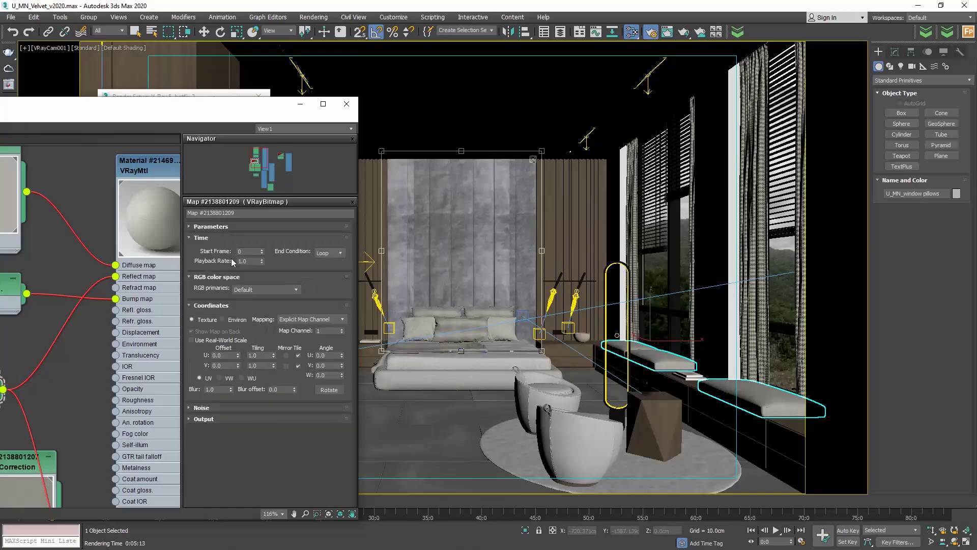
{"action": "left_click", "coordinate": [274, 357]}
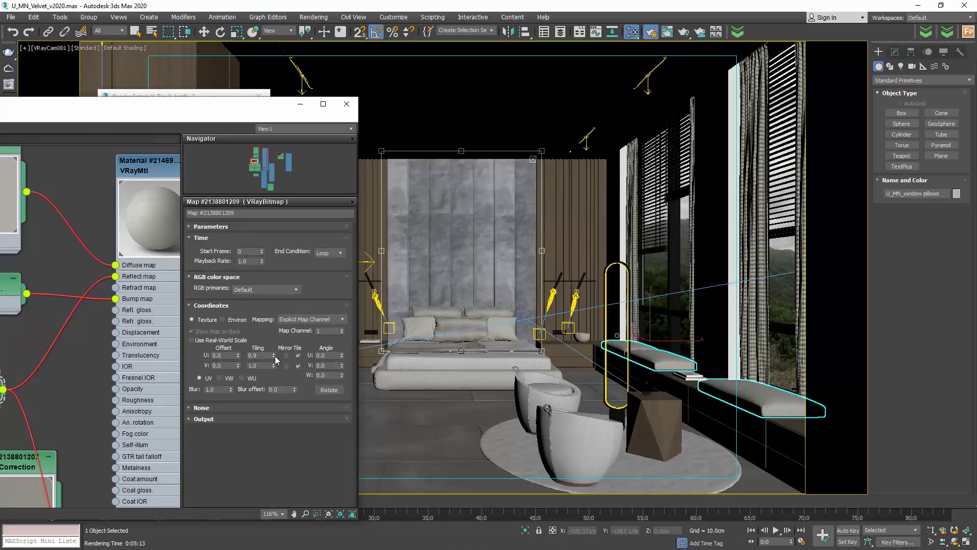
{"action": "left_click", "coordinate": [274, 356]}
{"action": "left_click", "coordinate": [275, 356]}
{"action": "left_click", "coordinate": [274, 356]}
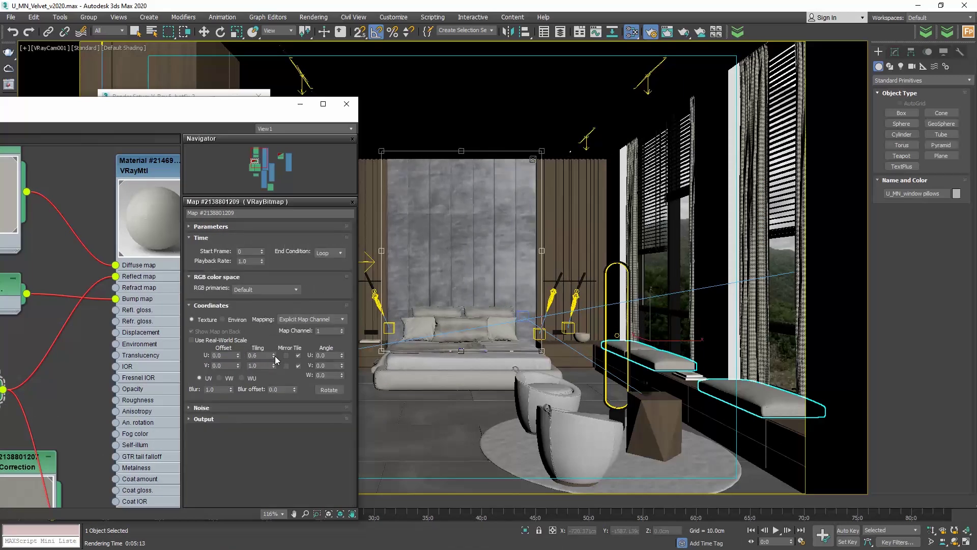
{"action": "left_click", "coordinate": [274, 364]}
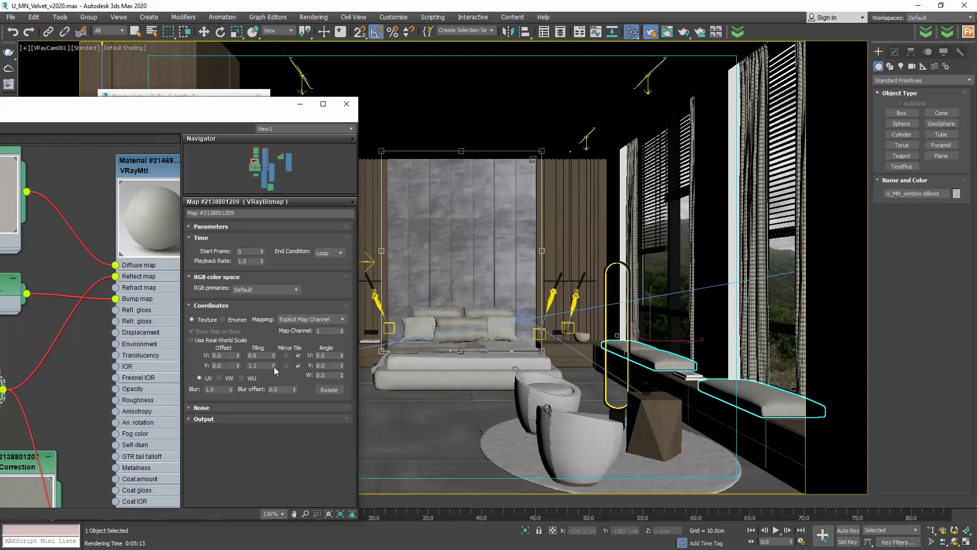
{"action": "left_click", "coordinate": [274, 368]}
{"action": "left_click", "coordinate": [274, 367]}
{"action": "left_click", "coordinate": [274, 368]}
{"action": "left_click", "coordinate": [274, 367]}
{"action": "left_click", "coordinate": [274, 368]}
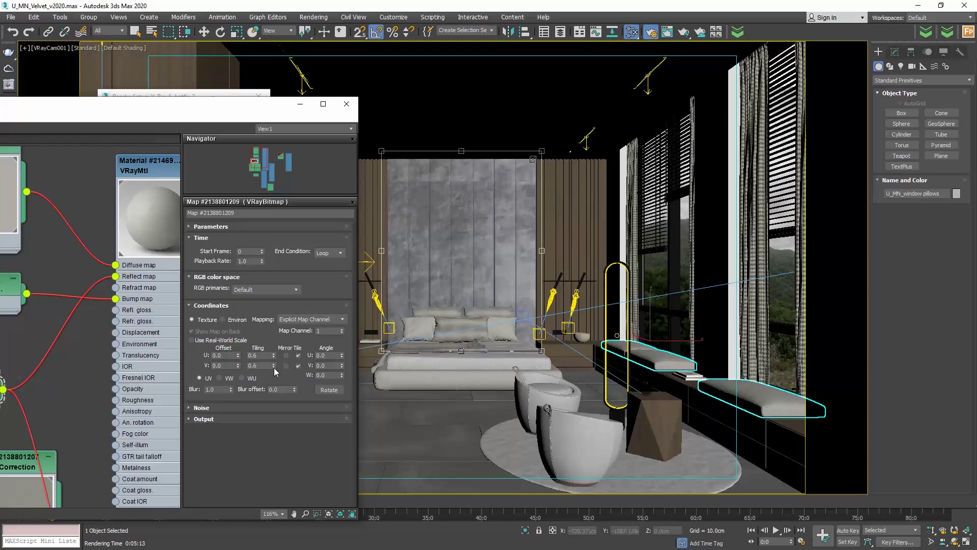
{"action": "mouse_move", "coordinate": [238, 363]}
{"action": "left_mouse_down"}
{"action": "mouse_move", "coordinate": [233, 347]}
{"action": "mouse_move", "coordinate": [236, 365]}
{"action": "left_mouse_up"}
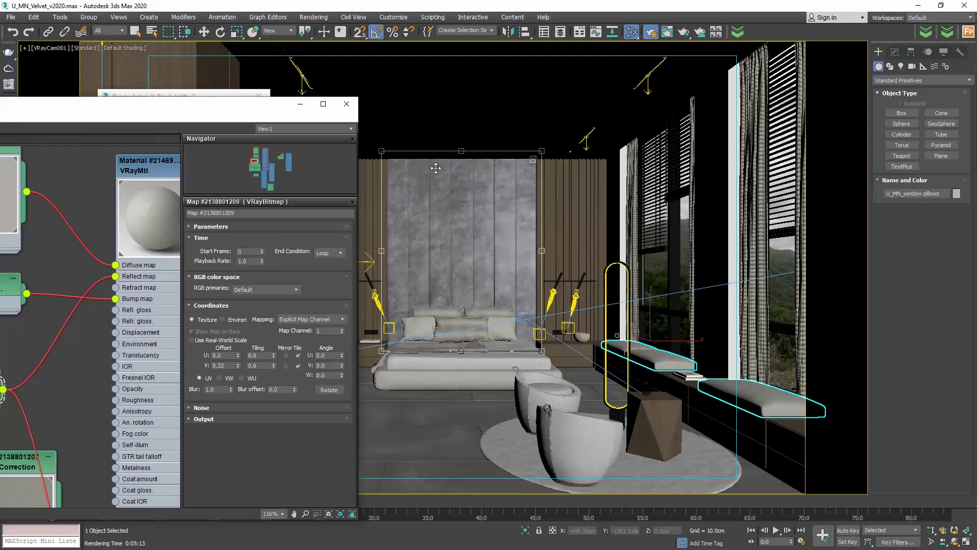
Test-render the beige velvet headboard with the tiled reflection map, then close the frame buffer.
{"action": "left_click", "coordinate": [347, 104]}
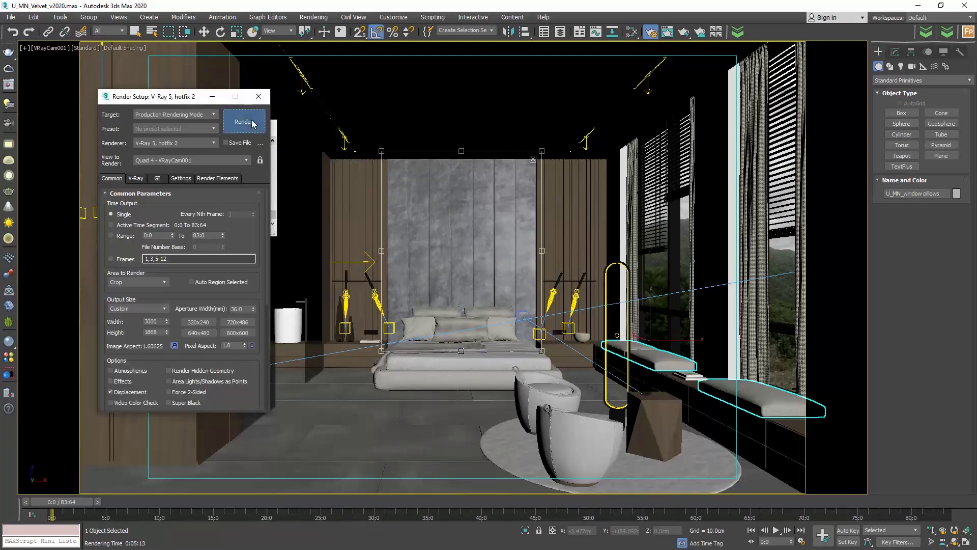
{"action": "left_click", "coordinate": [251, 120]}
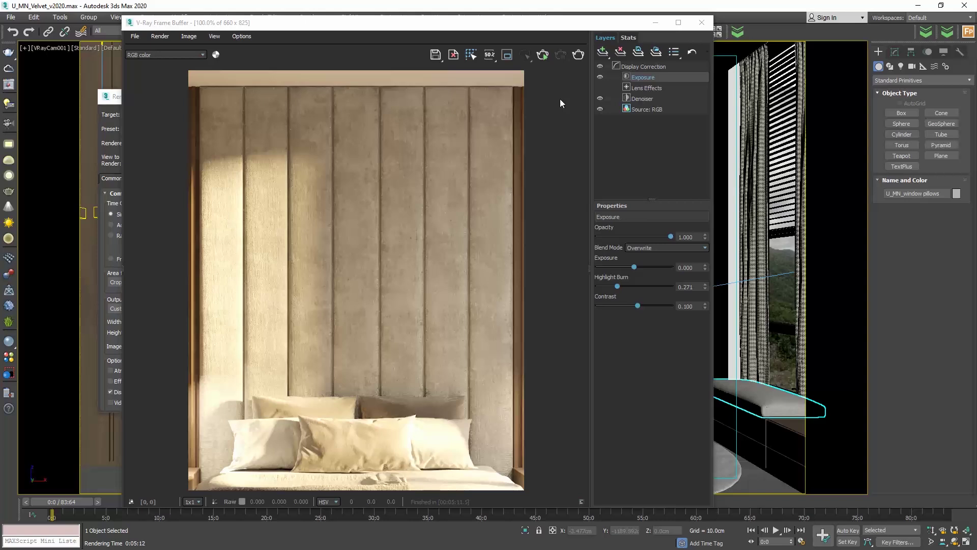
{"action": "left_click", "coordinate": [701, 22]}
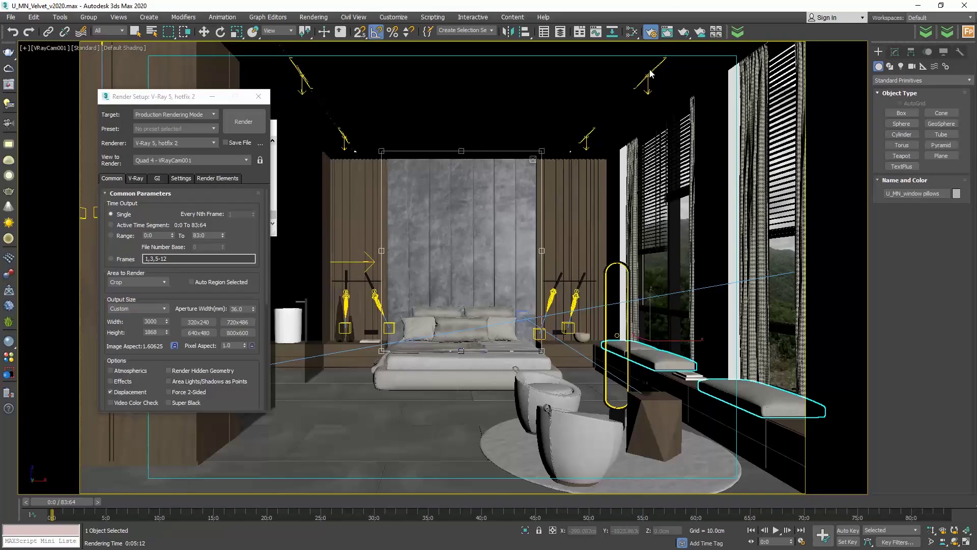
Reopen the Slate Material Editor and bring the VRayBlendMtl nodes into view.
{"action": "left_click", "coordinate": [632, 32]}
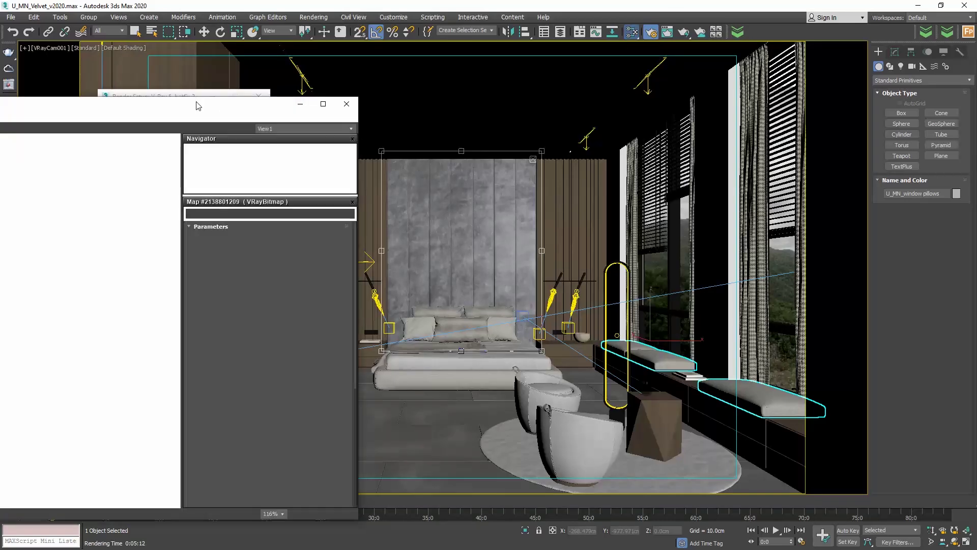
{"action": "left_click_drag", "start_coordinate": [240, 104], "coordinate": [548, 83]}
{"action": "scroll", "coordinate": [407, 300], "scroll_direction": "down", "scroll_amount": 2}
{"action": "scroll", "coordinate": [407, 326], "scroll_direction": "down", "scroll_amount": 3}
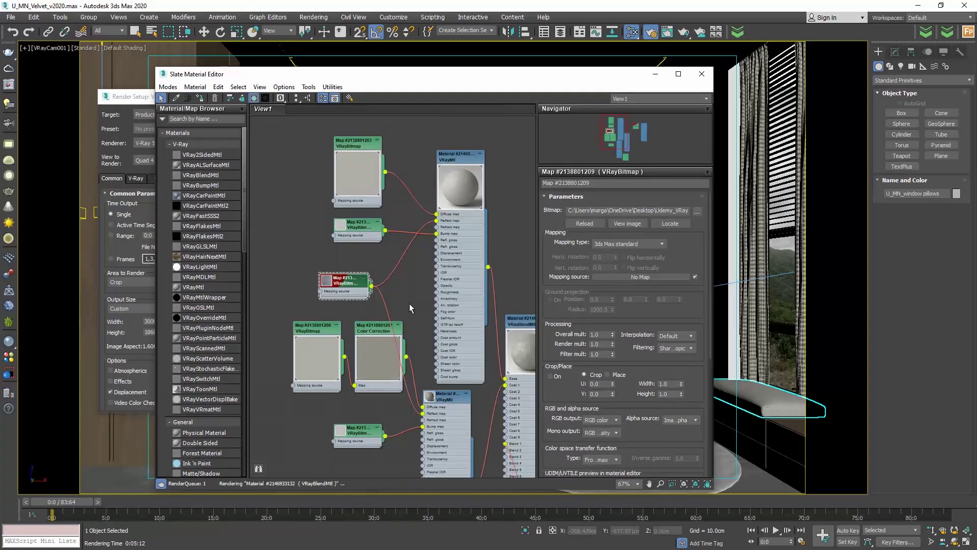
{"action": "middle_click_drag", "start_coordinate": [408, 304], "coordinate": [354, 233]}
Connect the black-and-white mask VRayBitmap to Blend 1 of the VRayBlendMtl.
{"action": "scroll", "coordinate": [353, 233], "scroll_direction": "down", "scroll_amount": 2}
{"action": "left_click_drag", "start_coordinate": [320, 225], "coordinate": [436, 359]}
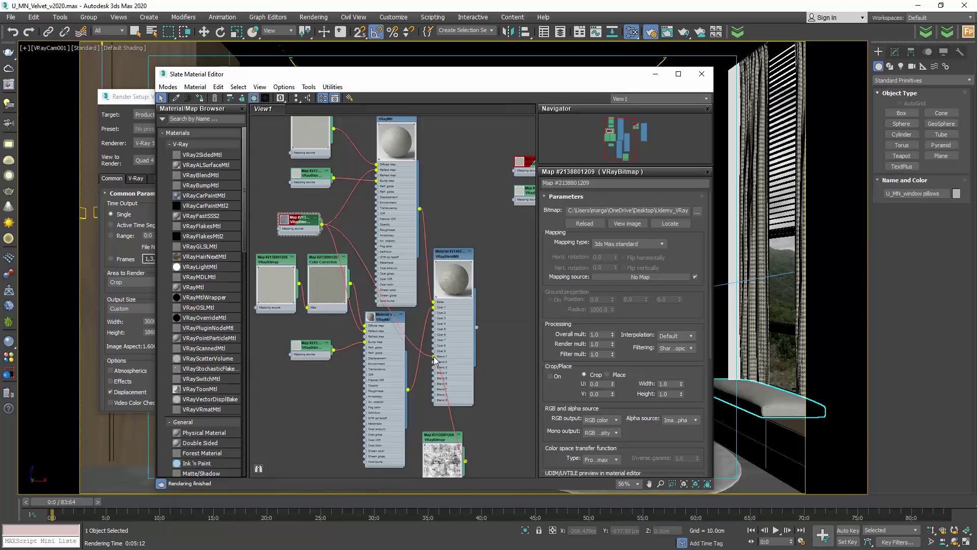
{"action": "scroll", "coordinate": [452, 288], "scroll_direction": "up", "scroll_amount": 3}
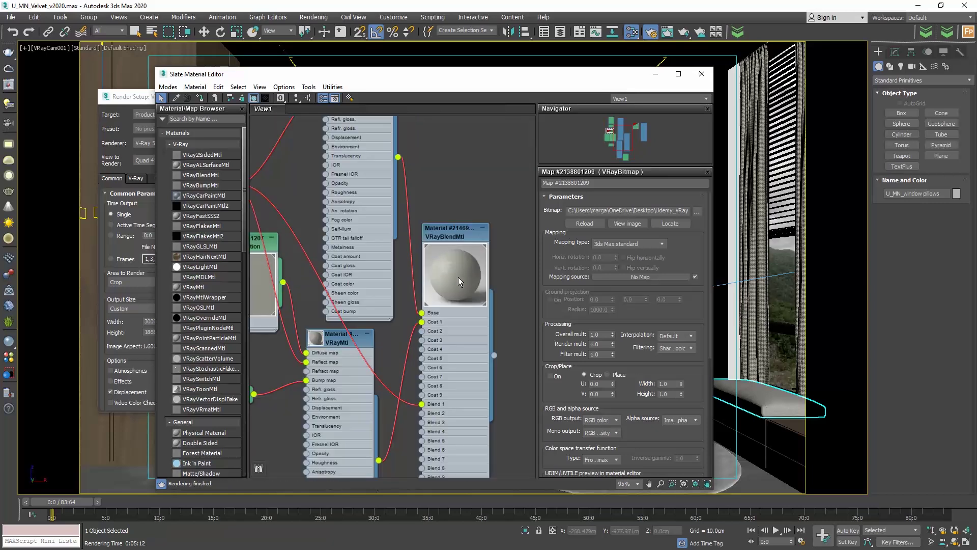
{"action": "scroll", "coordinate": [466, 268], "scroll_direction": "up", "scroll_amount": 3}
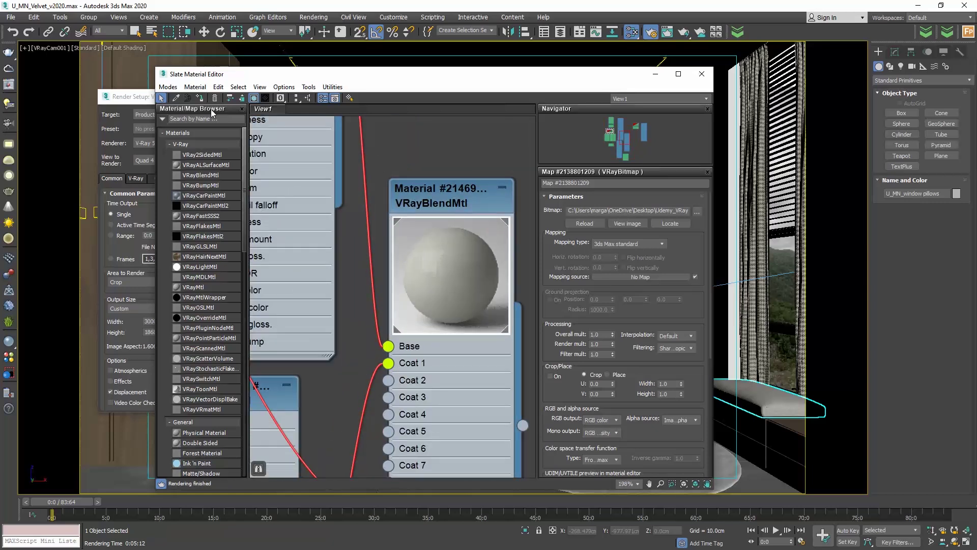
{"action": "scroll", "coordinate": [441, 263], "scroll_direction": "up", "scroll_amount": 1}
{"action": "left_click", "coordinate": [135, 101]}
Render the headboard again to check the mask-blended beige velvet material.
{"action": "left_click", "coordinate": [249, 127]}
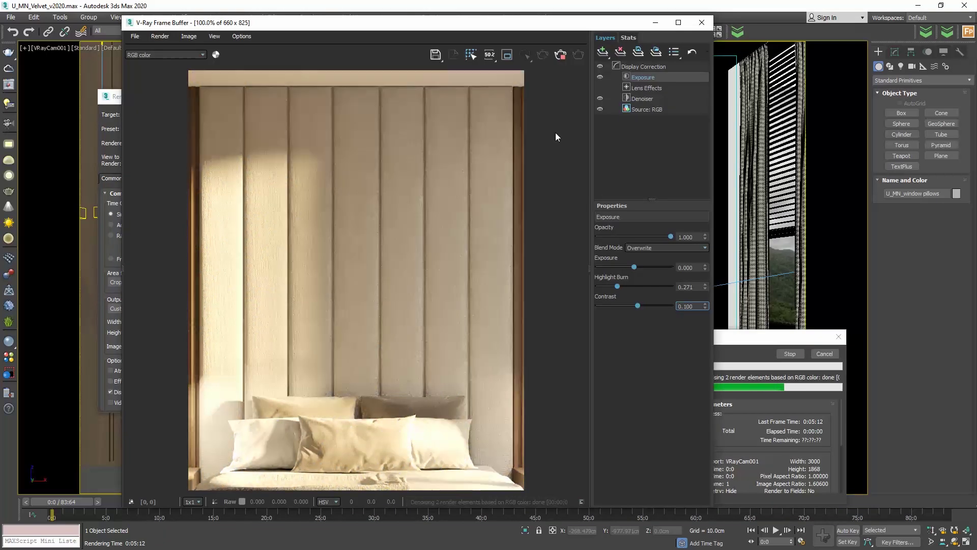